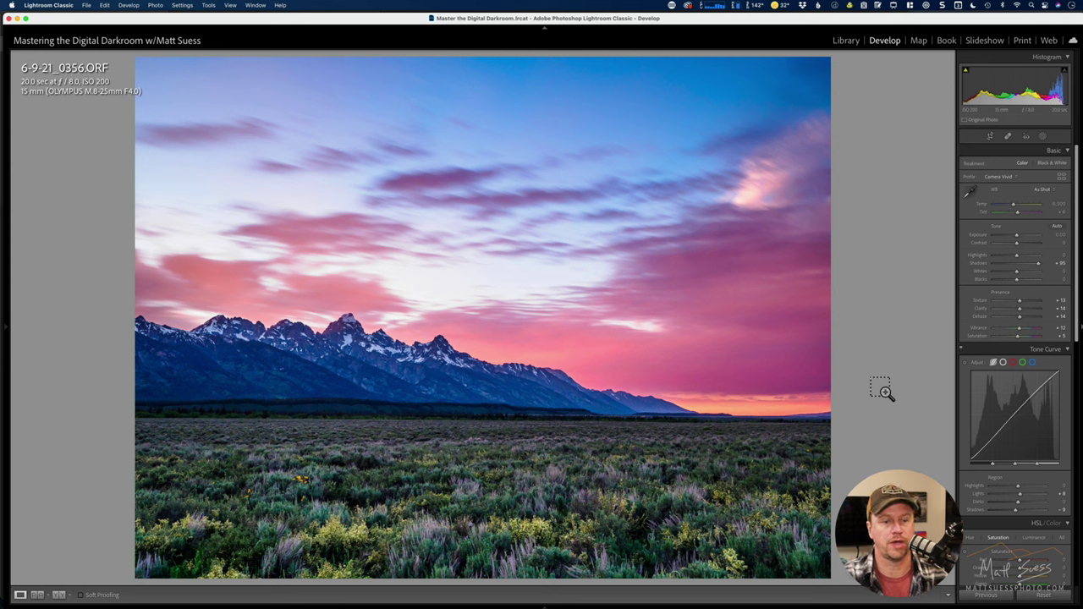
- Switch to Luminar Neo and list the Teton photo's applied edits, with Details (Small 12, Medium 11) shown
key(super+Tab)
key(super+Tab)
key(super+Tab)
key(super+Tab)
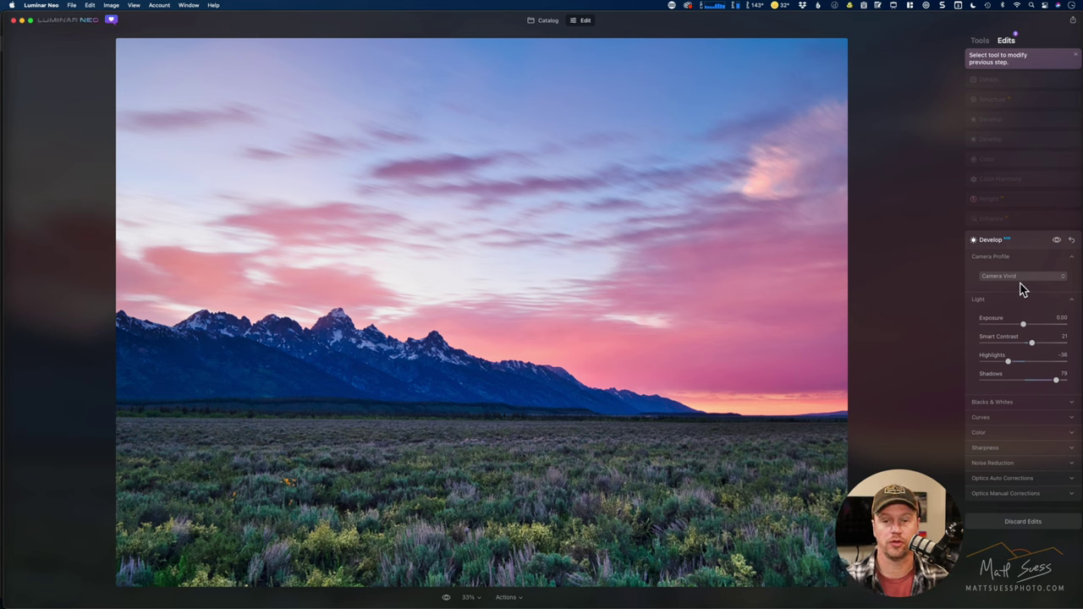
click(980, 41)
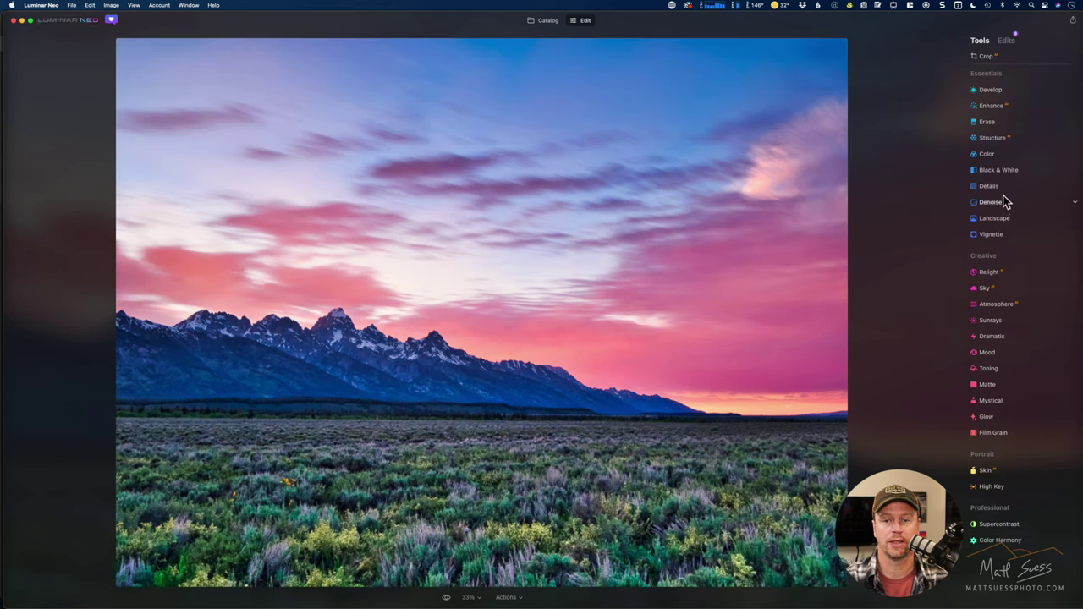
click(1005, 42)
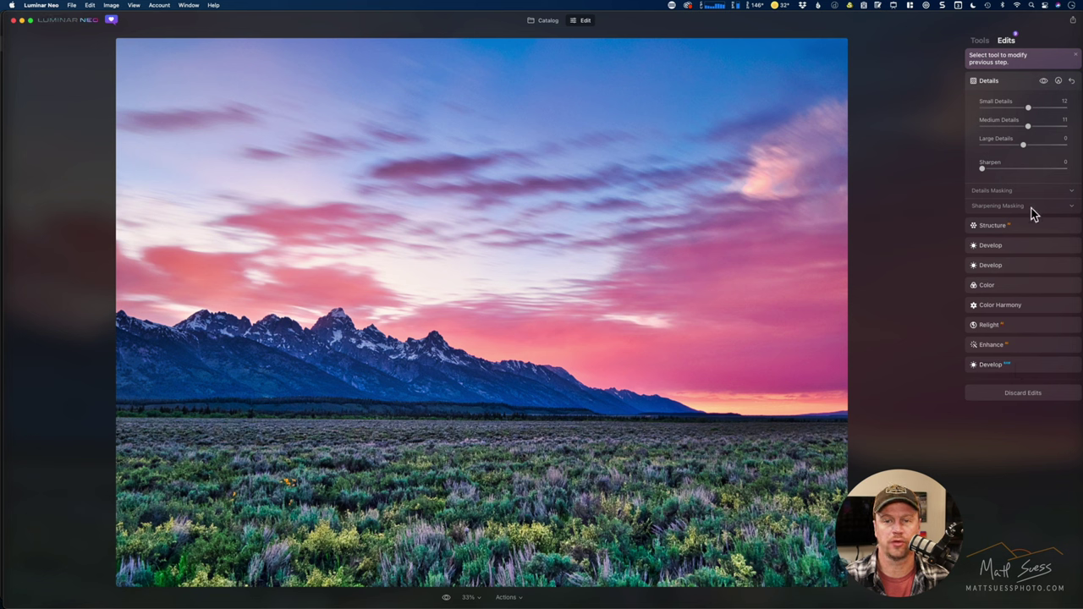
- Open the bottom Develop step, compare it off and on, and keep the Camera Vivid profile
click(1023, 368)
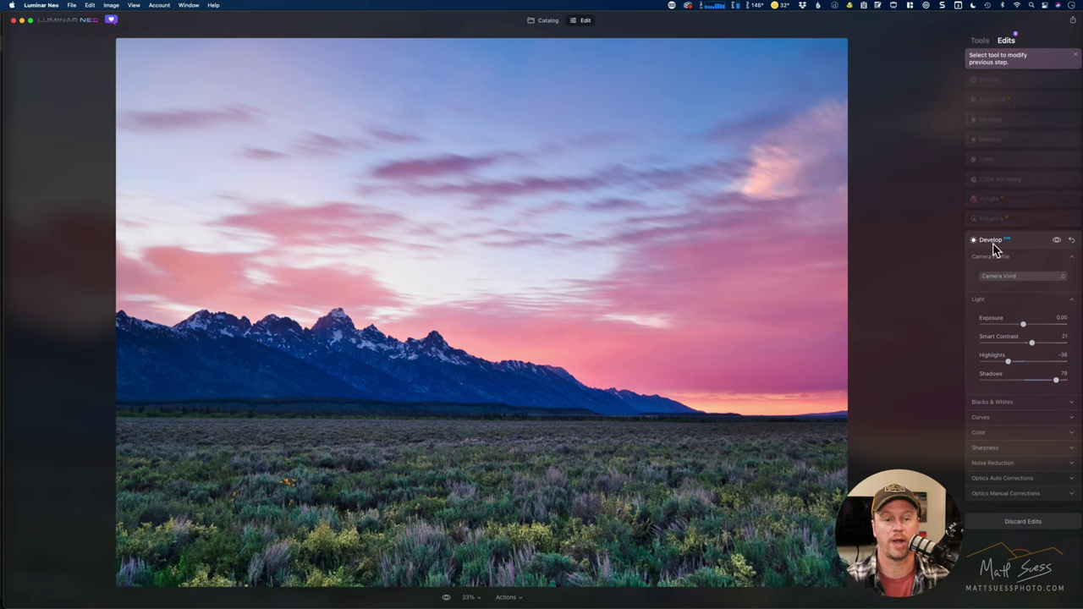
click(1056, 241)
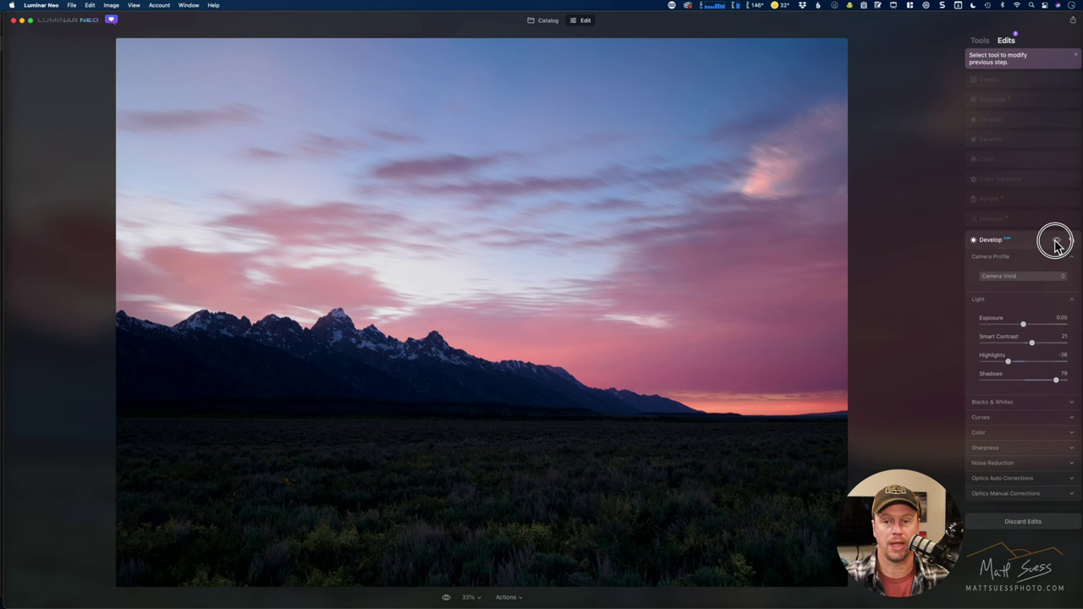
click(1056, 242)
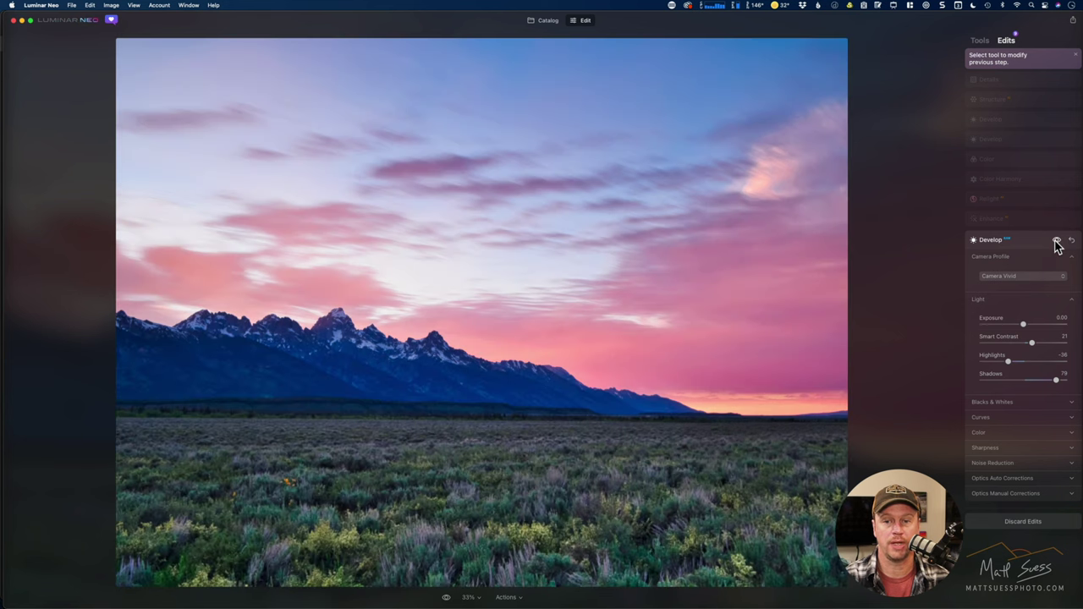
click(1027, 277)
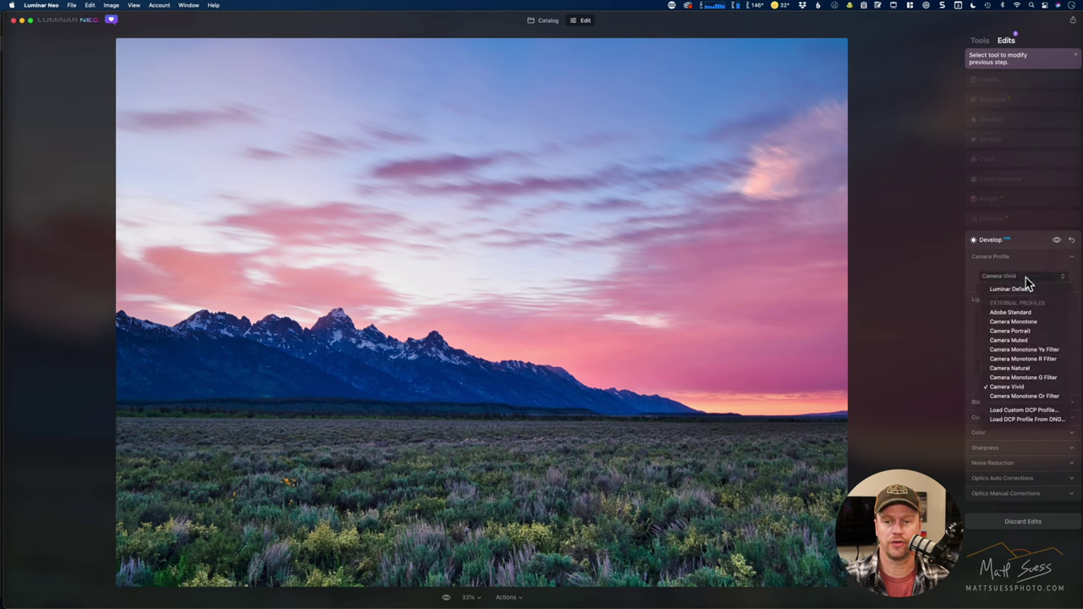
click(973, 281)
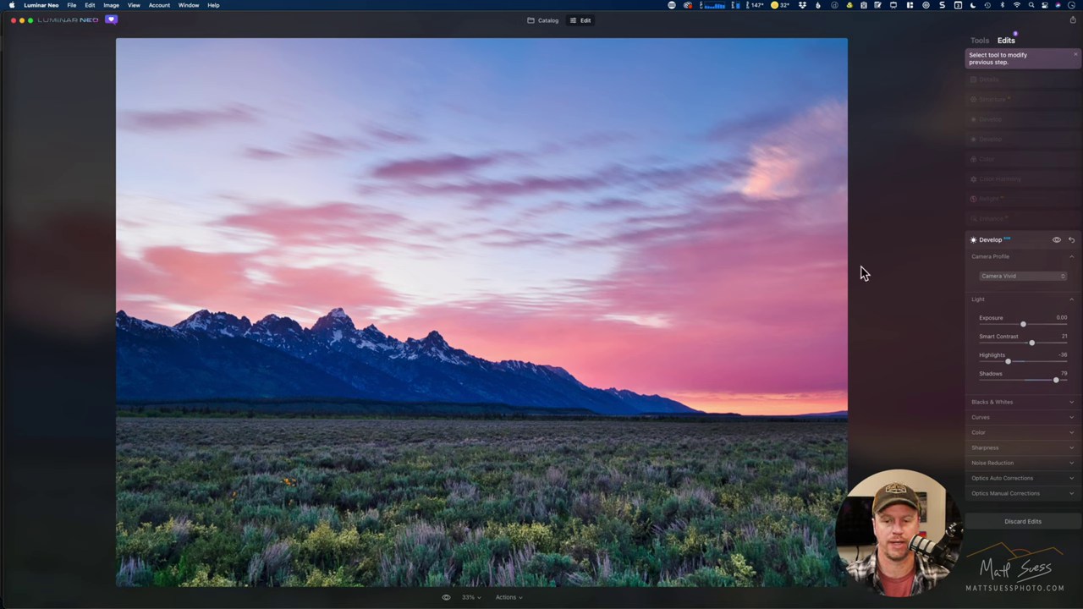
- Expand the Develop step's Curves, Blacks & Whites (Whites 29, Blacks 17) and Color sections
click(1030, 418)
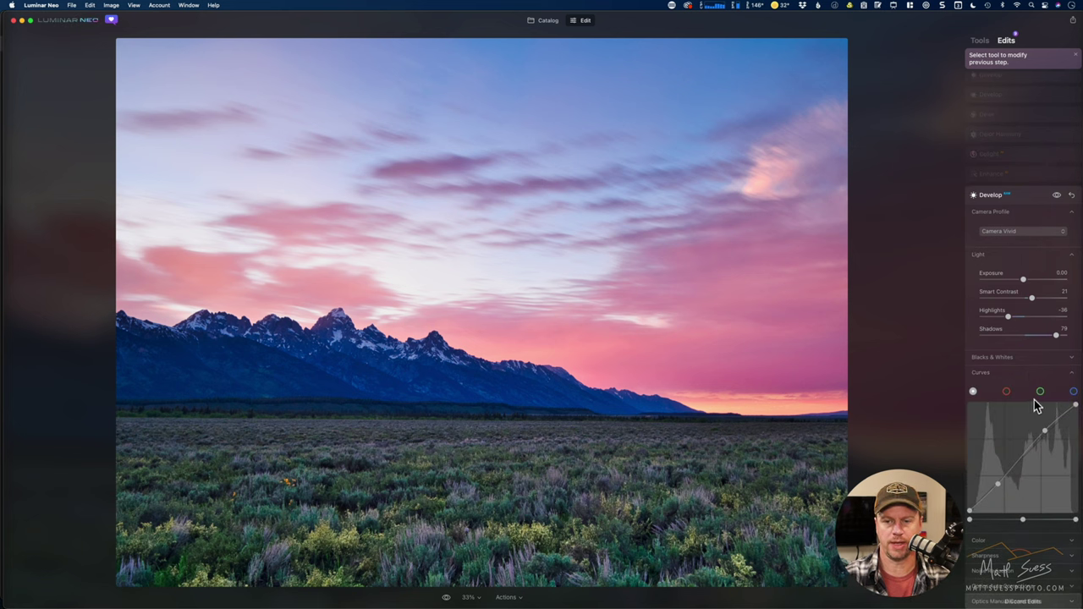
click(1033, 363)
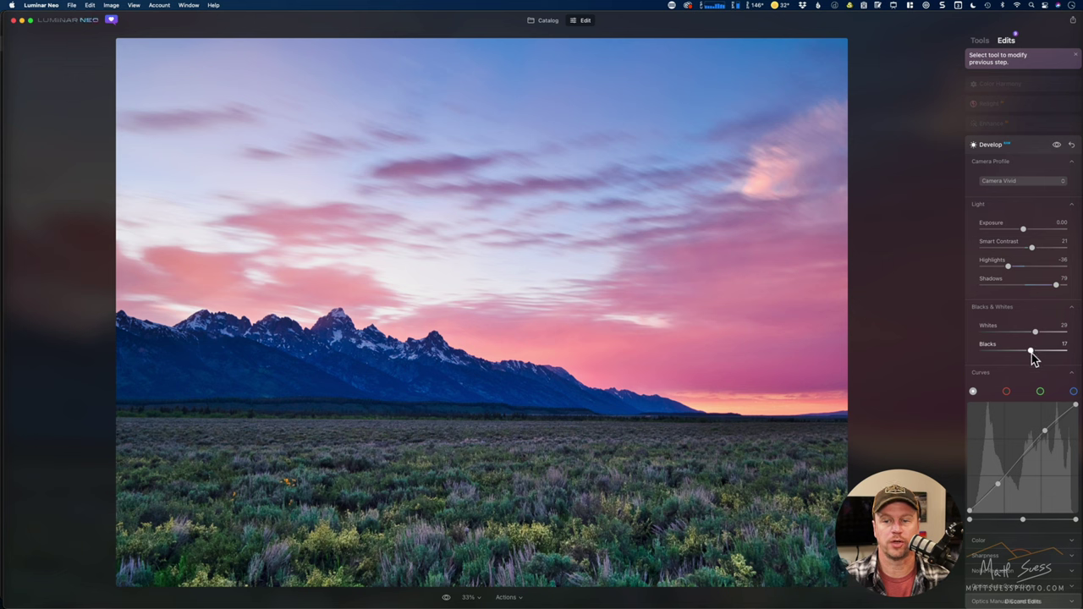
scroll(1033, 354, down, 2)
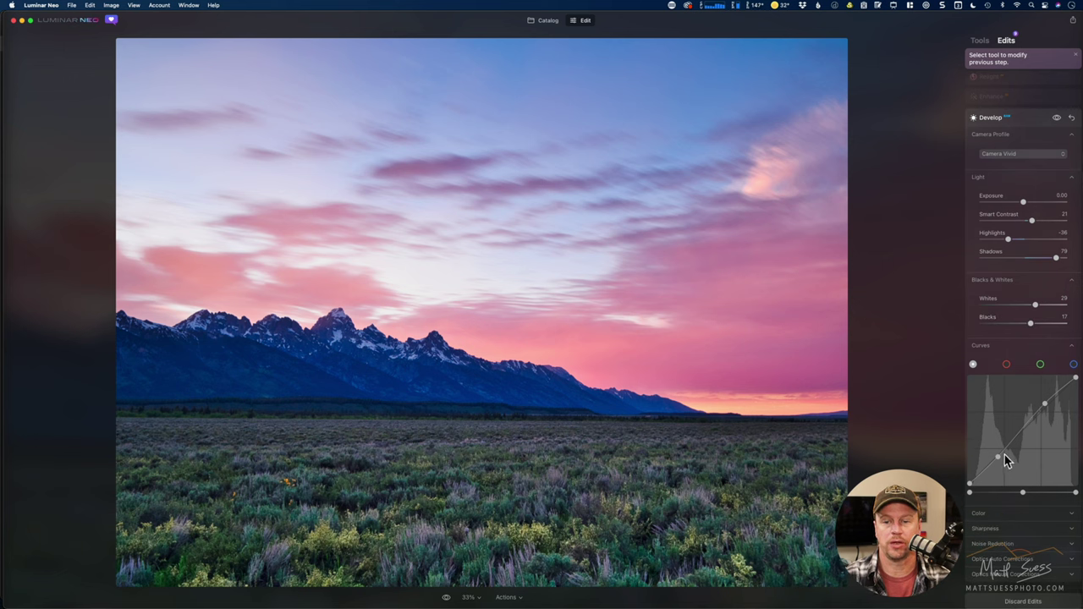
click(1020, 512)
scroll(1021, 518, down, 5)
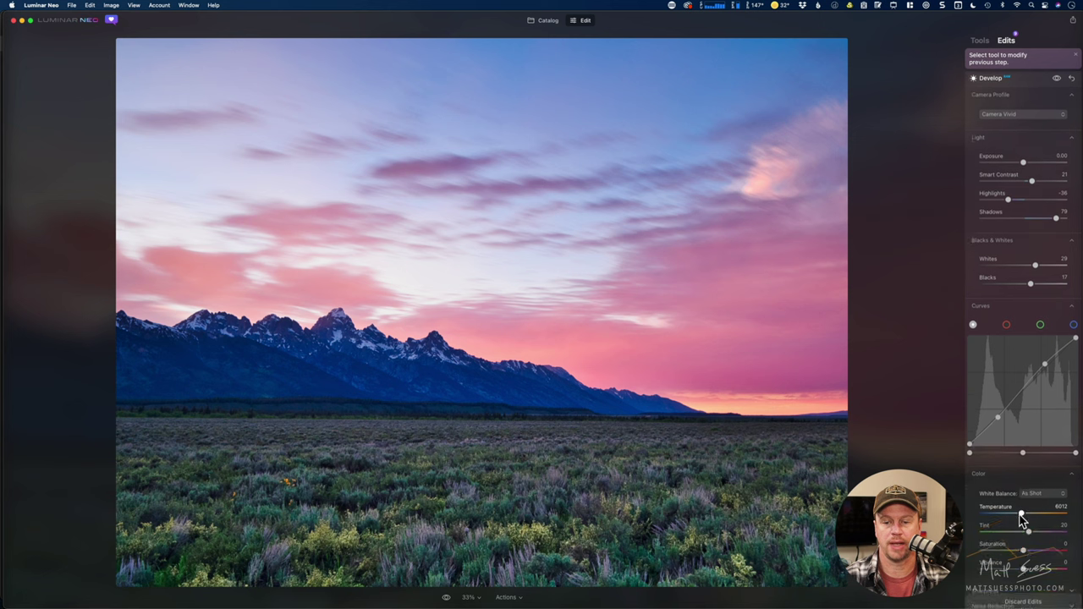
scroll(1021, 522, down, 2)
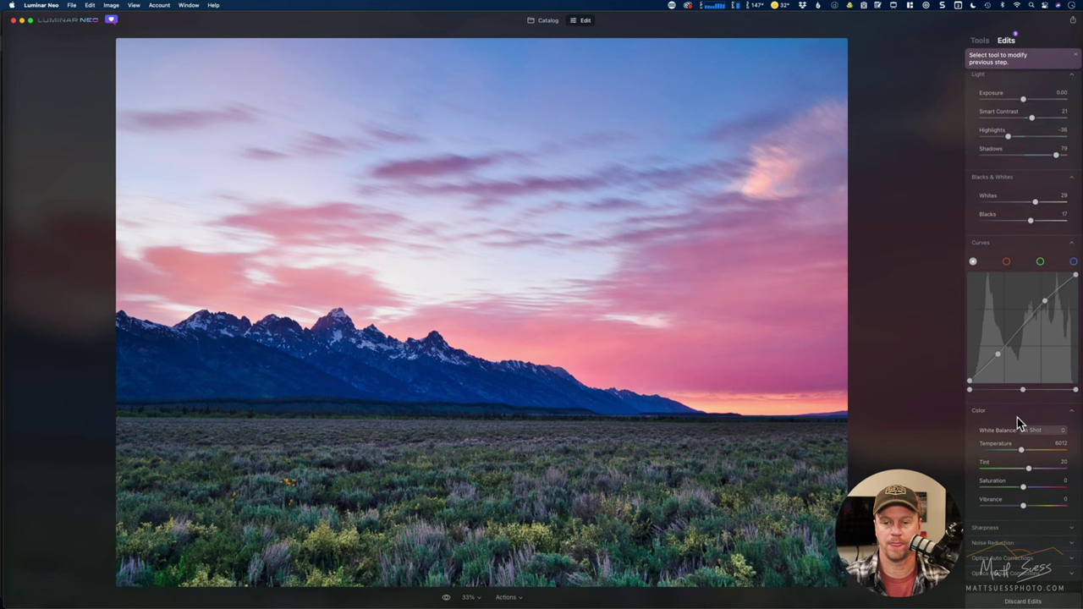
- Expand the Develop step's Sharpness, Noise Reduction and both Optics corrections sections
click(1021, 528)
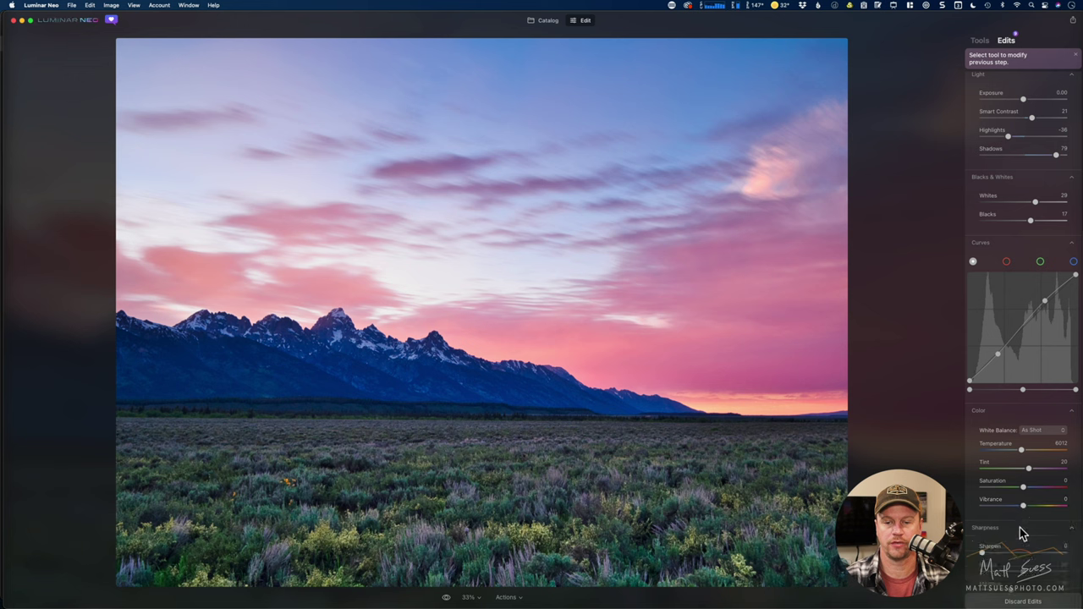
scroll(1021, 534, down, 5)
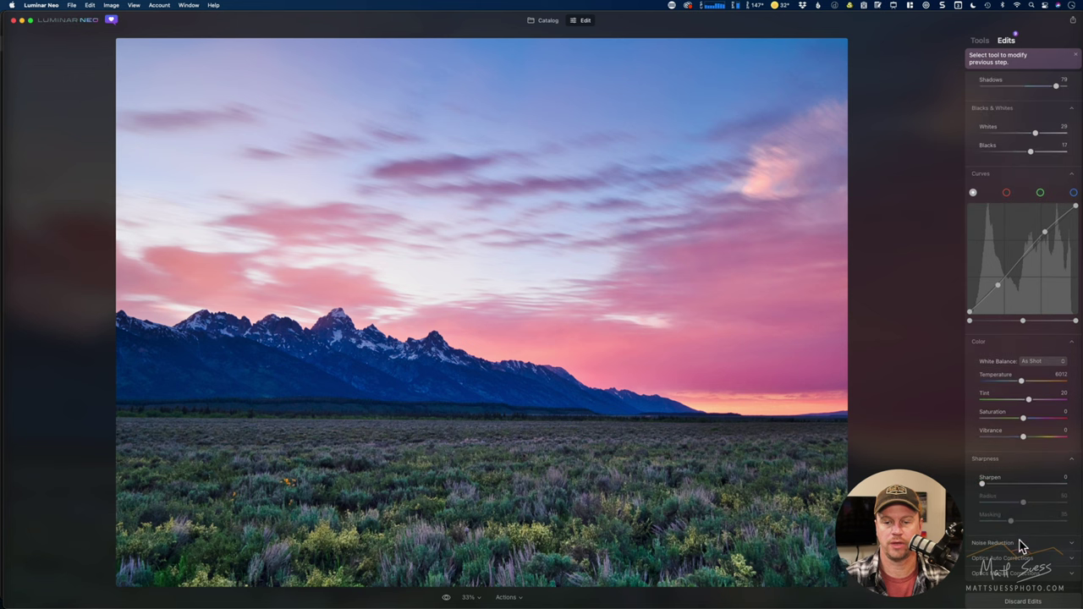
click(1021, 543)
scroll(1015, 533, down, 5)
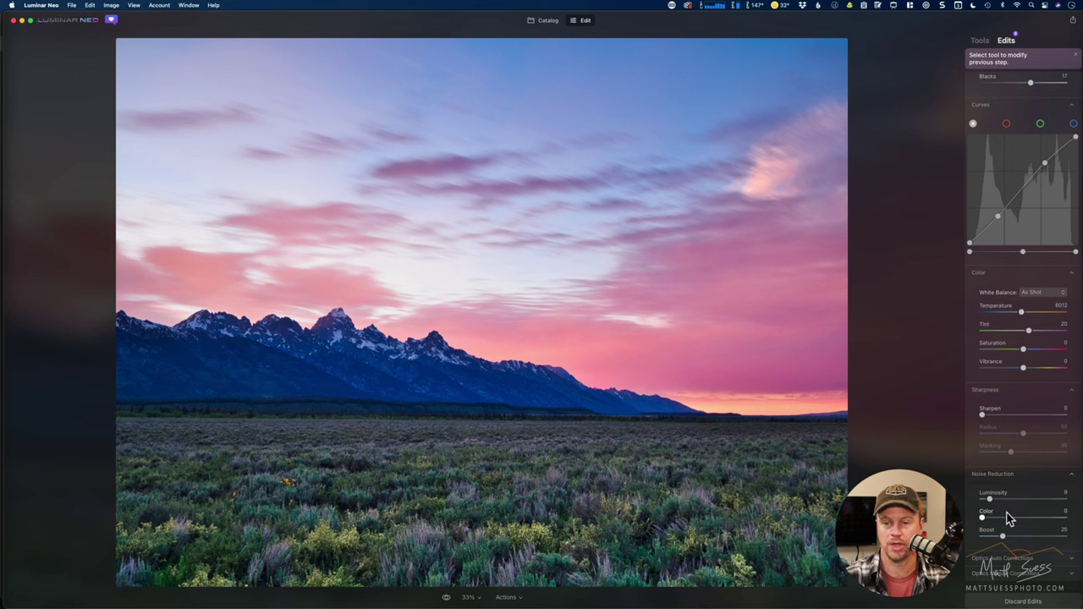
click(1015, 560)
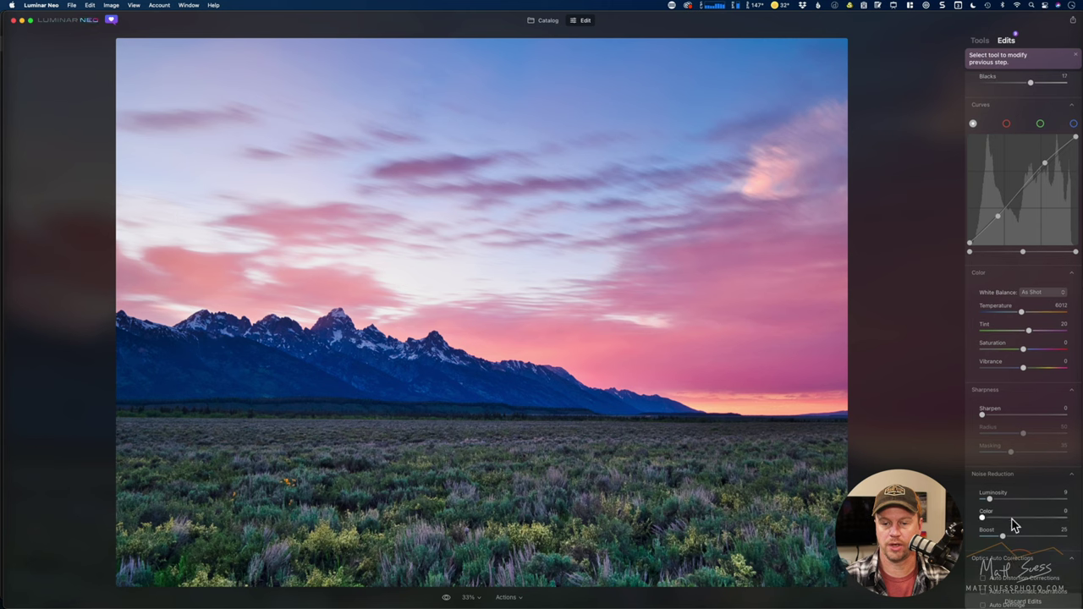
scroll(1014, 526, down, 3)
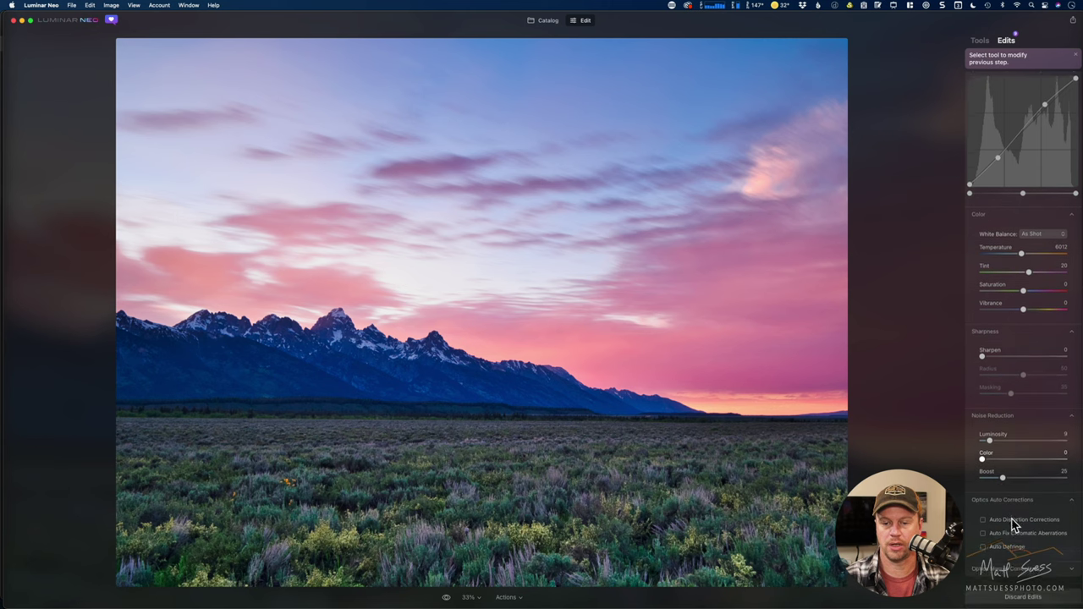
click(1020, 574)
scroll(1020, 495, down, 4)
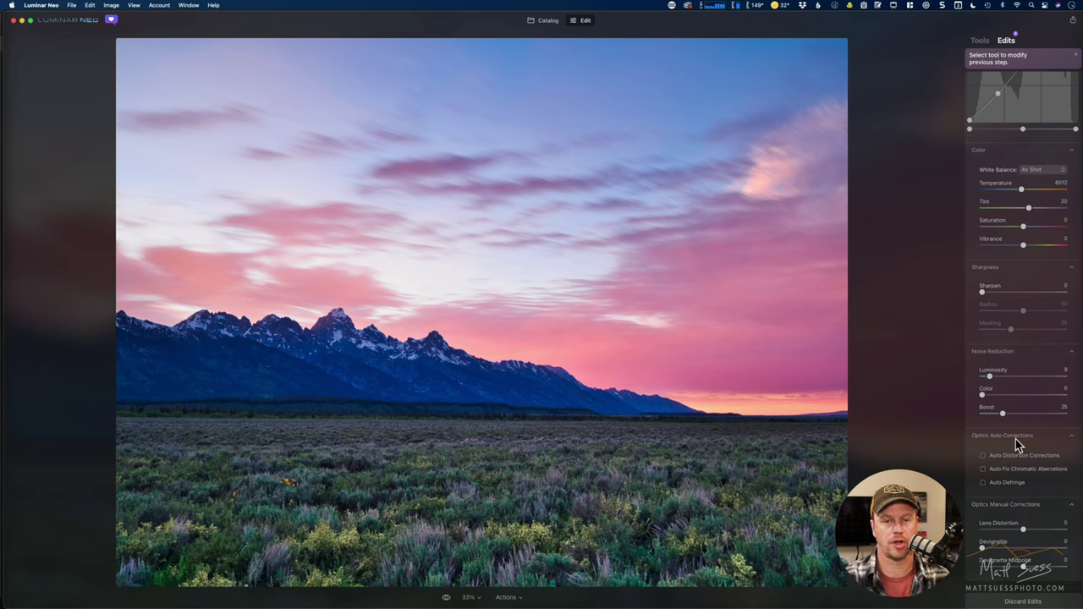
scroll(1016, 347, up, 15)
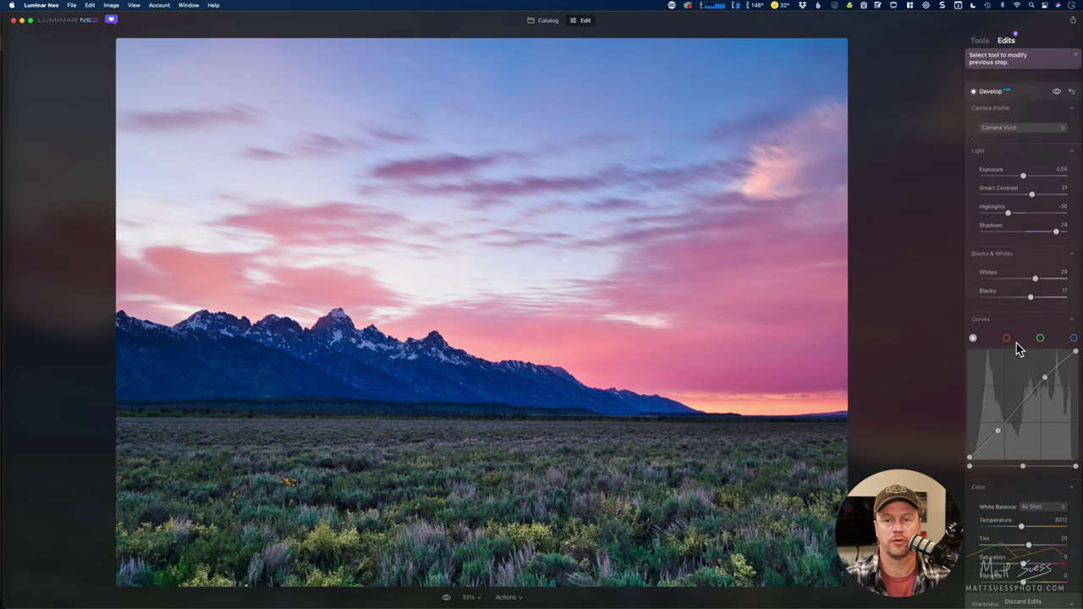
scroll(1016, 343, up, 7)
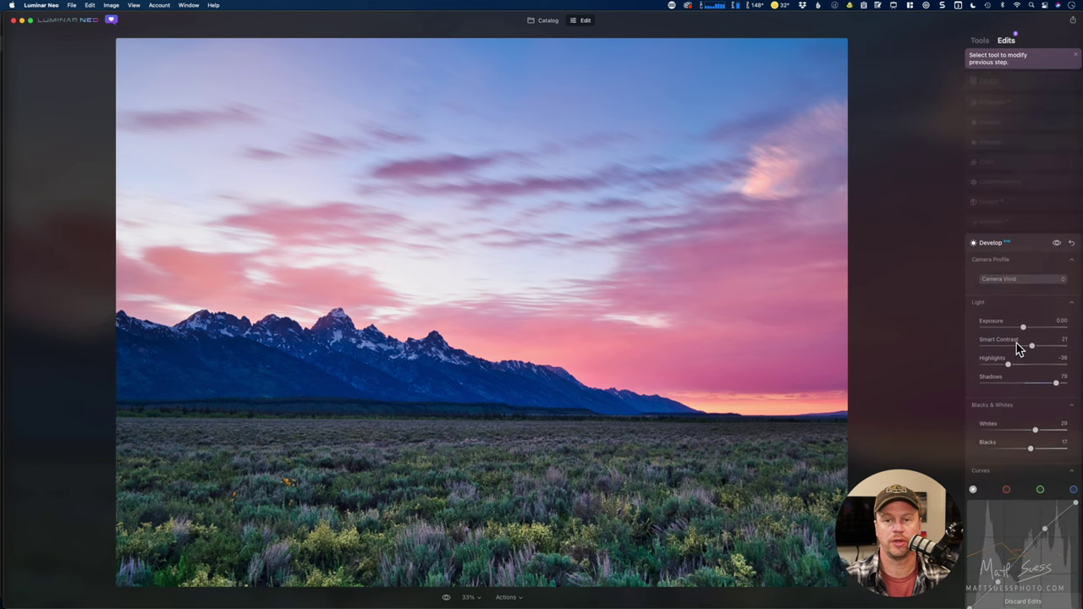
- Compare the Develop step off and on, then open Enhance (Accent 30, Sky Enhancer 0)
click(1057, 241)
click(1057, 241)
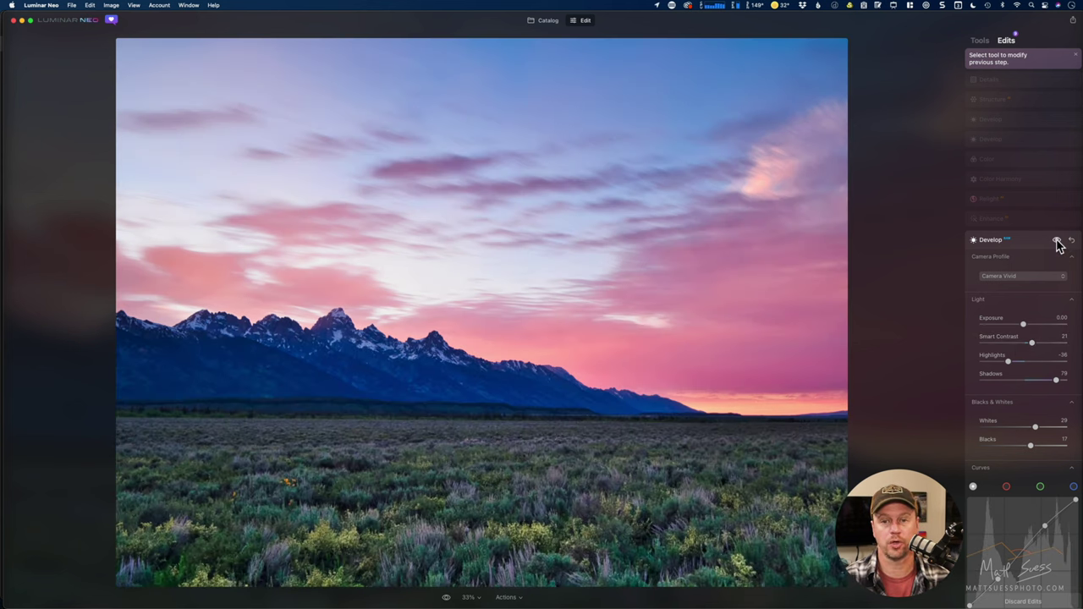
click(1026, 221)
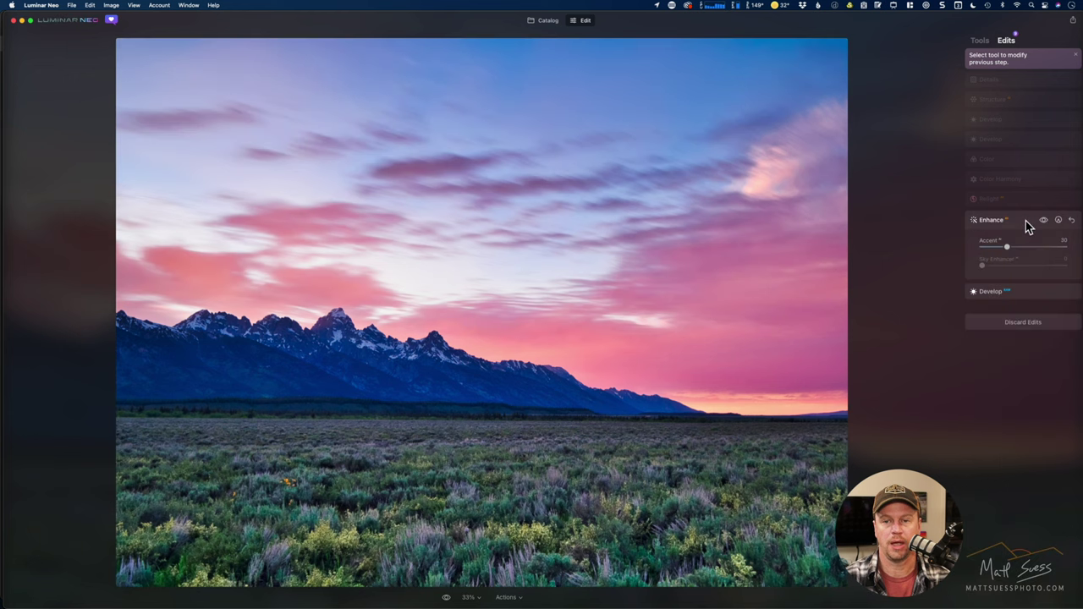
- Toggle Enhance off and on repeatedly to compare the sunset before and after
click(1043, 220)
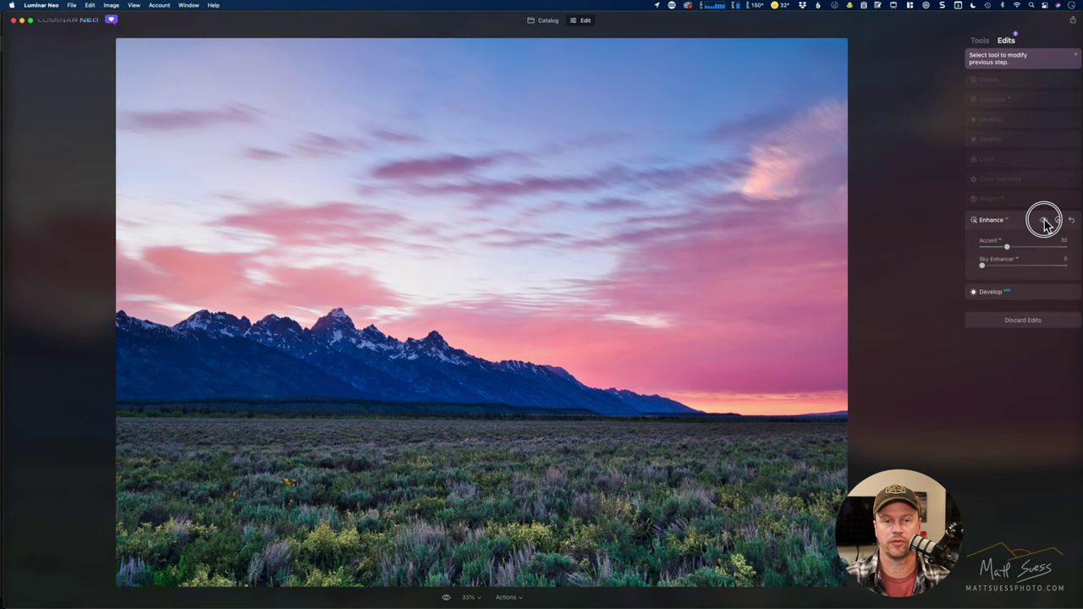
click(1044, 221)
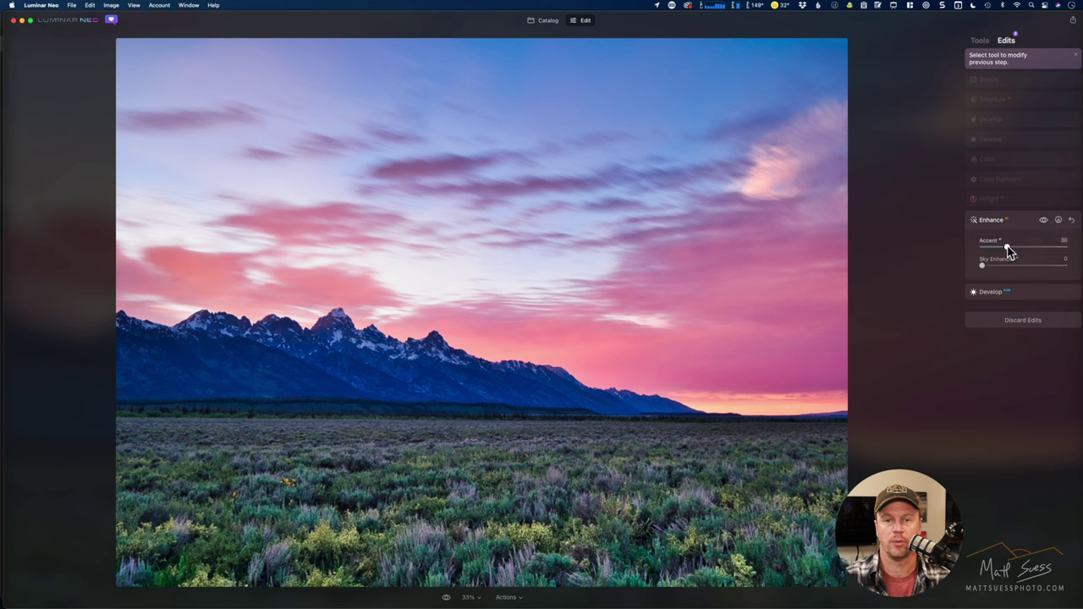
click(1044, 220)
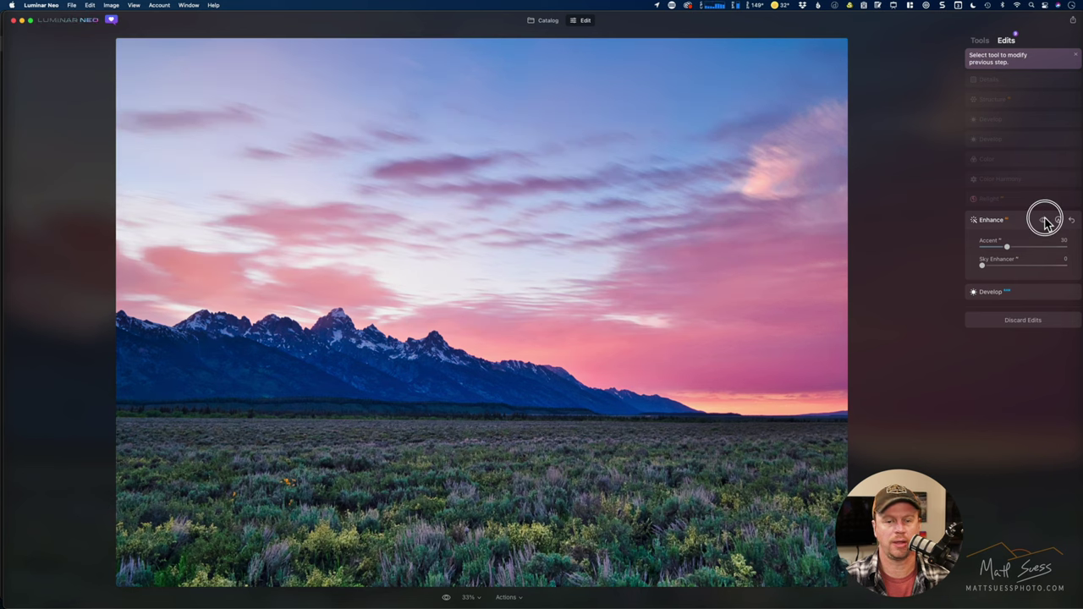
click(1044, 220)
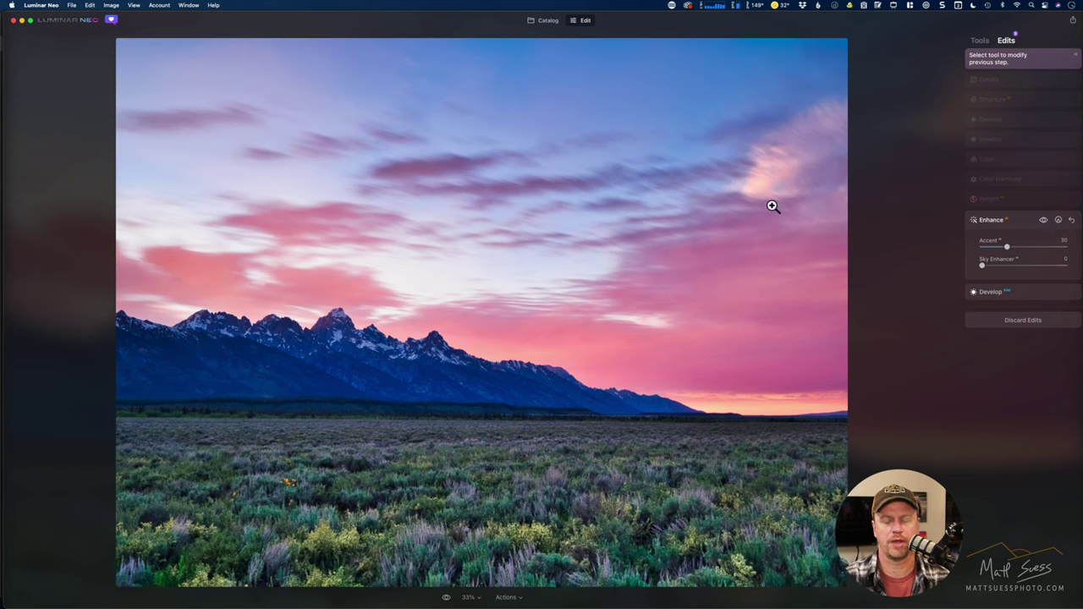
click(1044, 220)
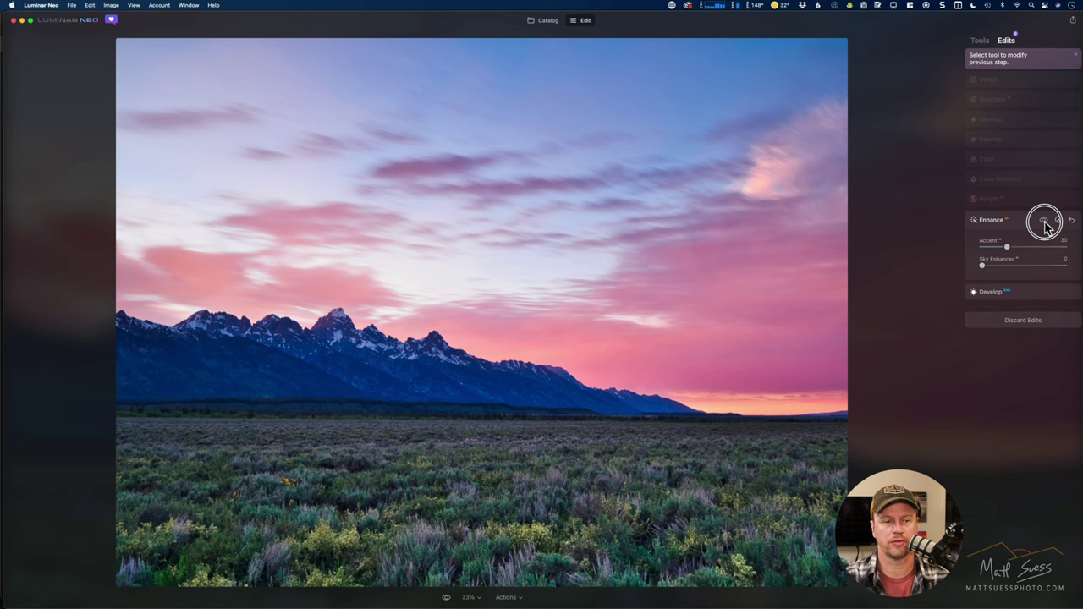
click(1044, 220)
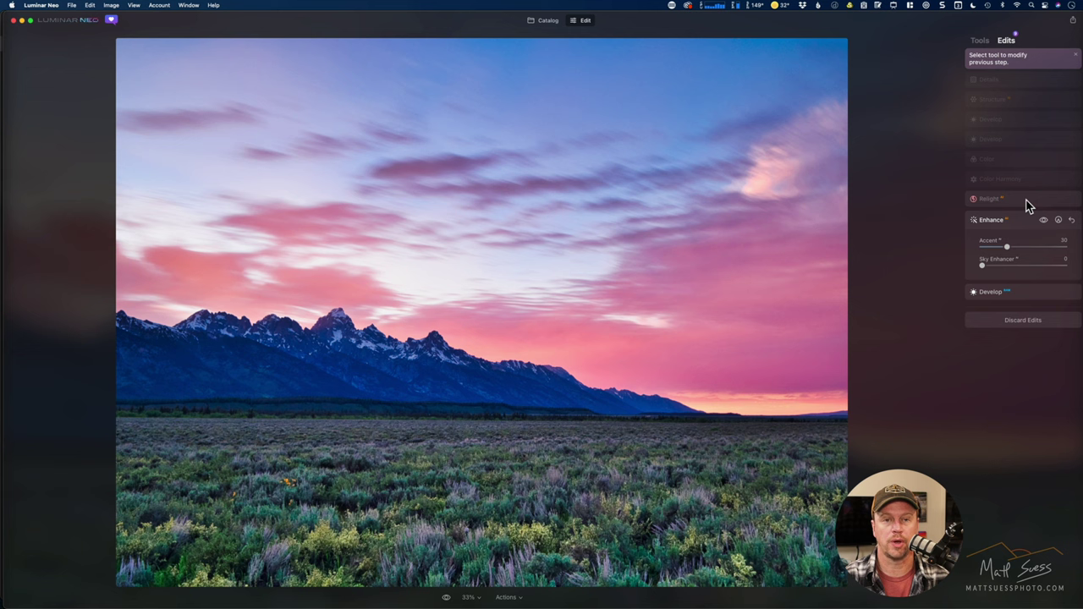
- Open the Relight step (Brightness Near 37, Far -4) and compare it off and on
click(1025, 201)
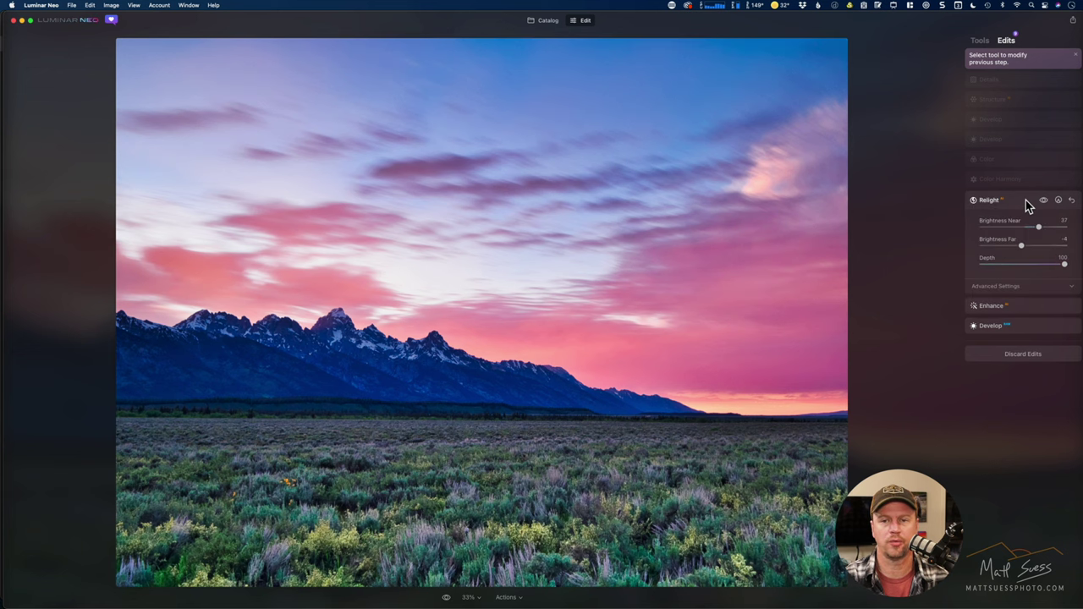
click(1044, 200)
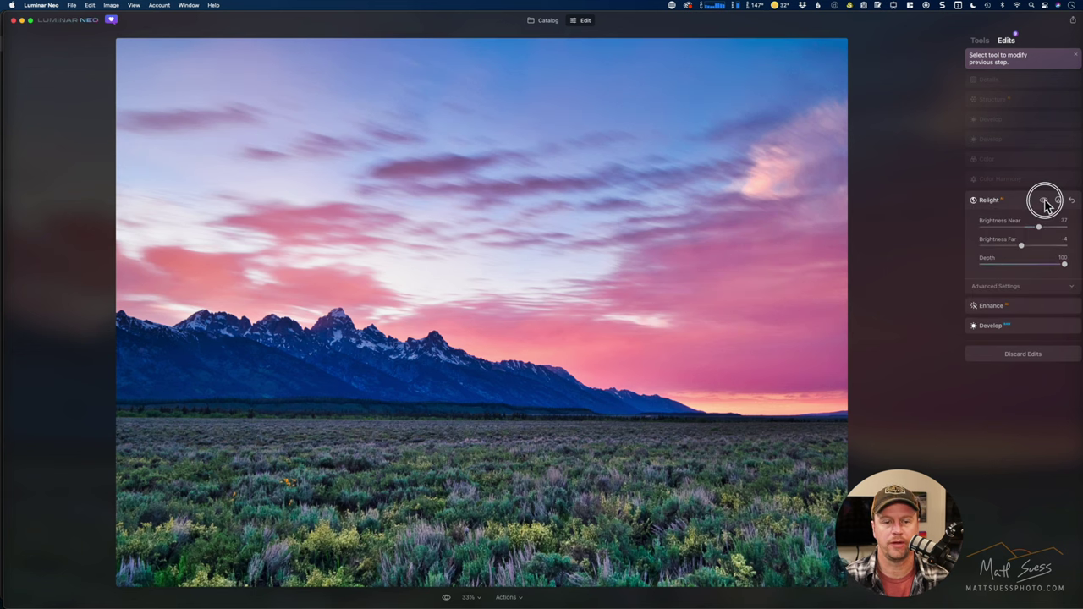
click(1044, 201)
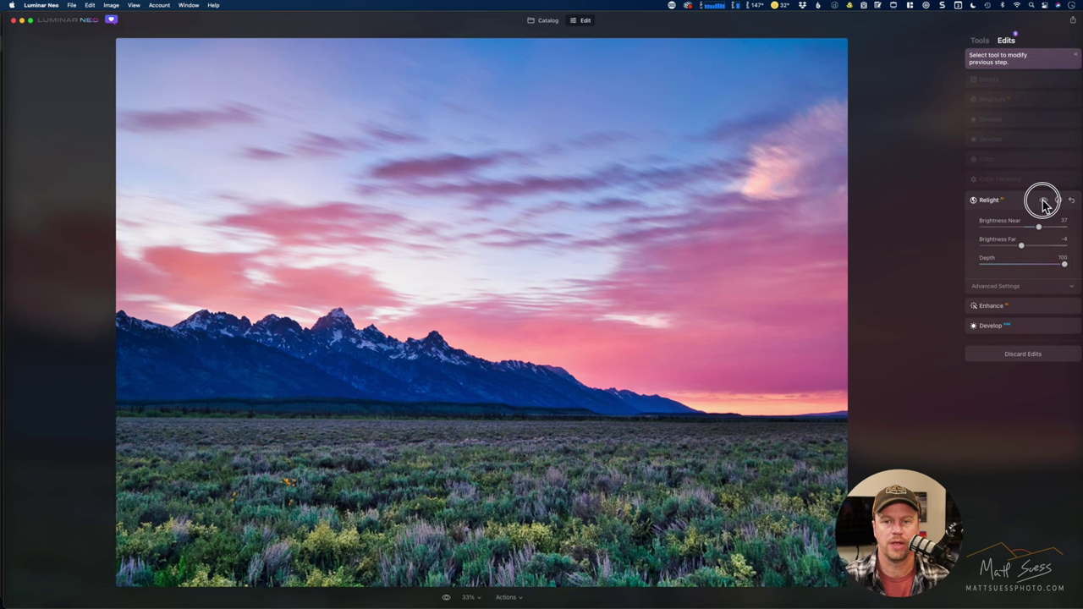
click(1043, 200)
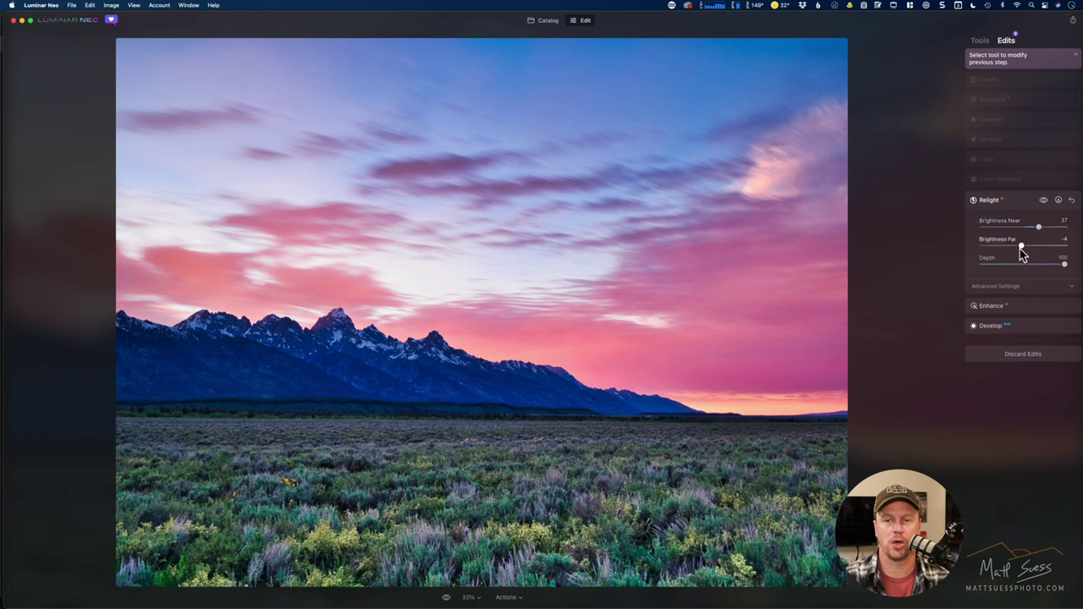
- Reveal Relight's Advanced Settings, test Depth and return it to 100, then preview without Relight
click(1032, 291)
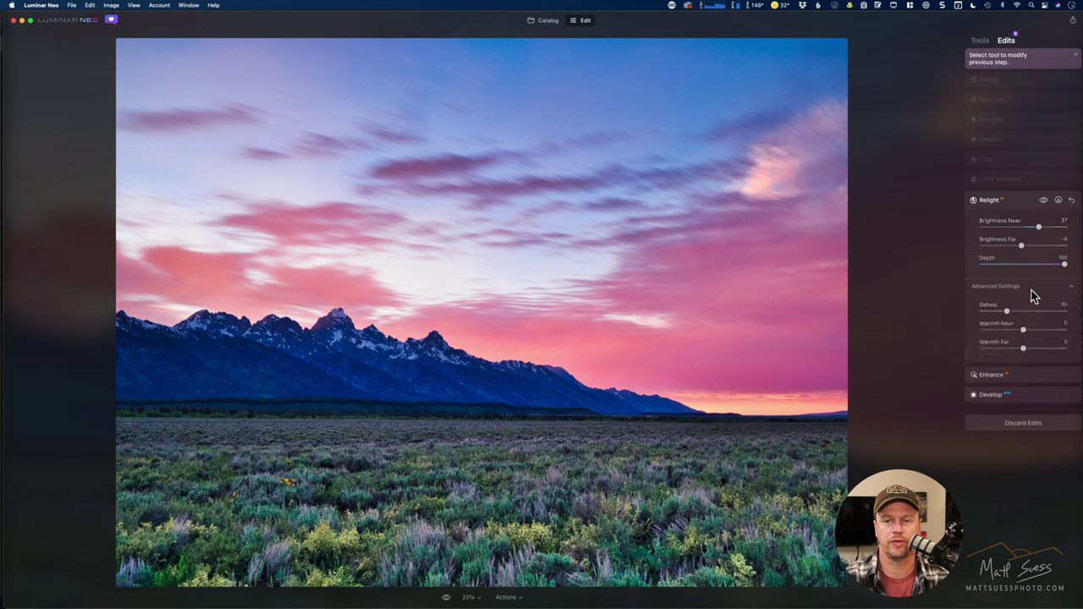
drag(1065, 267, 977, 271)
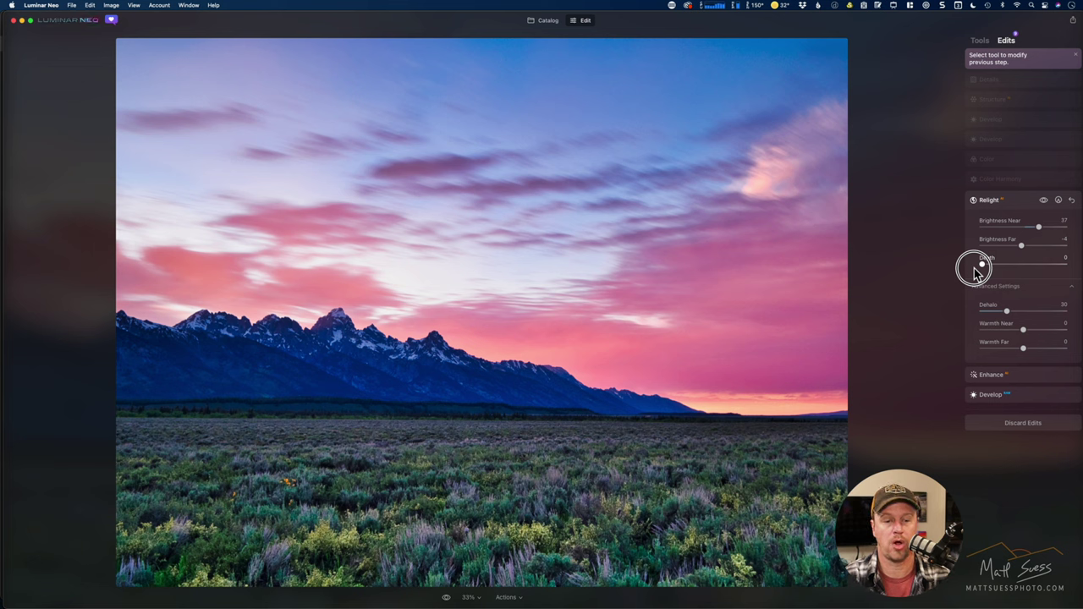
drag(977, 271, 1073, 266)
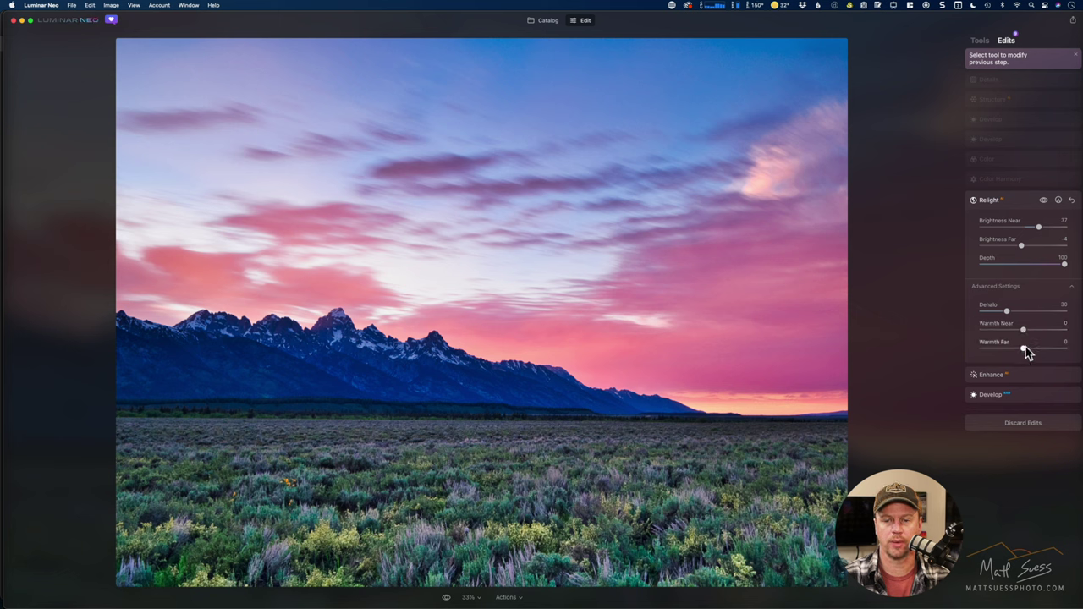
click(1043, 199)
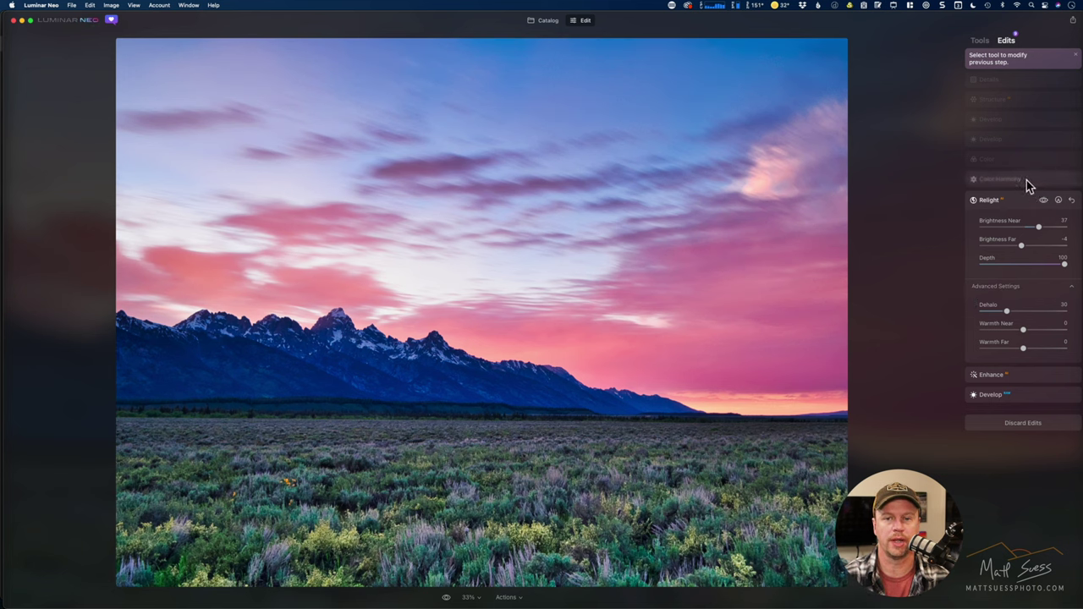
- Open Color Harmony (Brilliance 3, Warmth 6) and expand Color Contrast, Split Color Warmth and Color Balance
click(1027, 180)
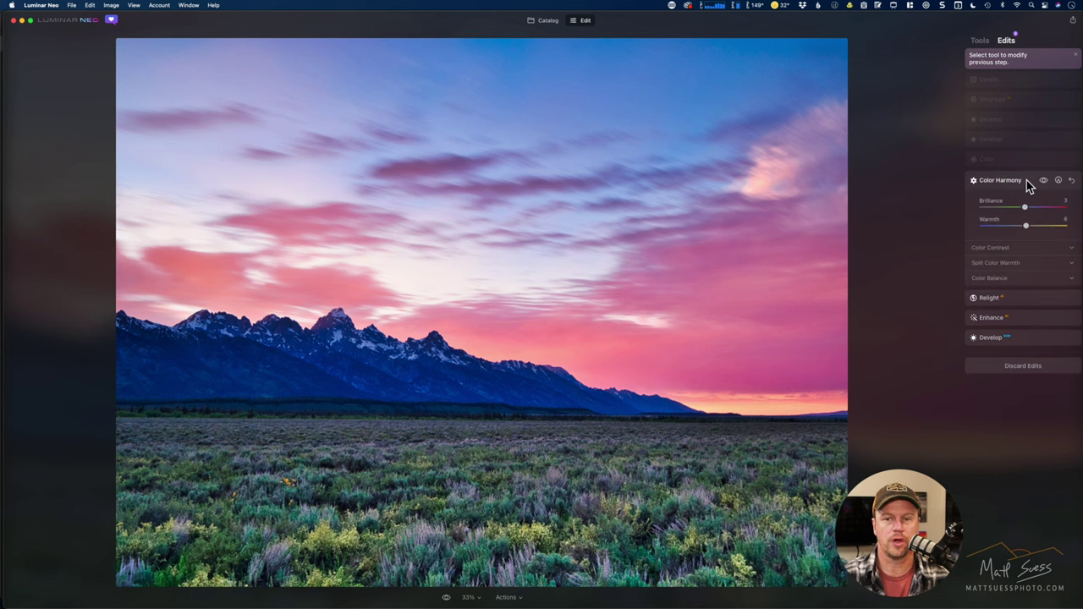
click(1029, 248)
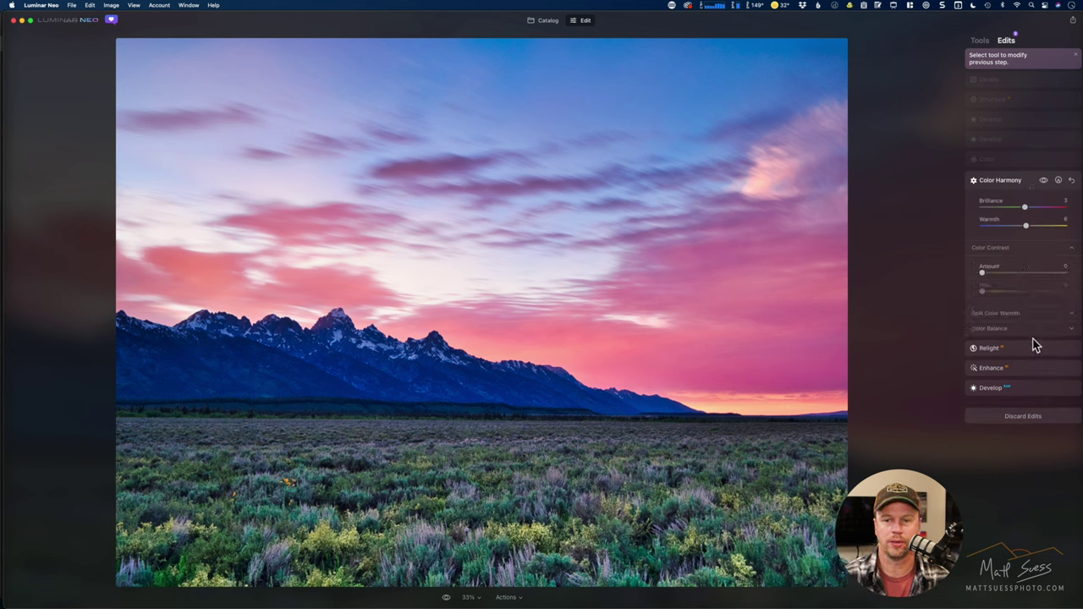
click(1029, 314)
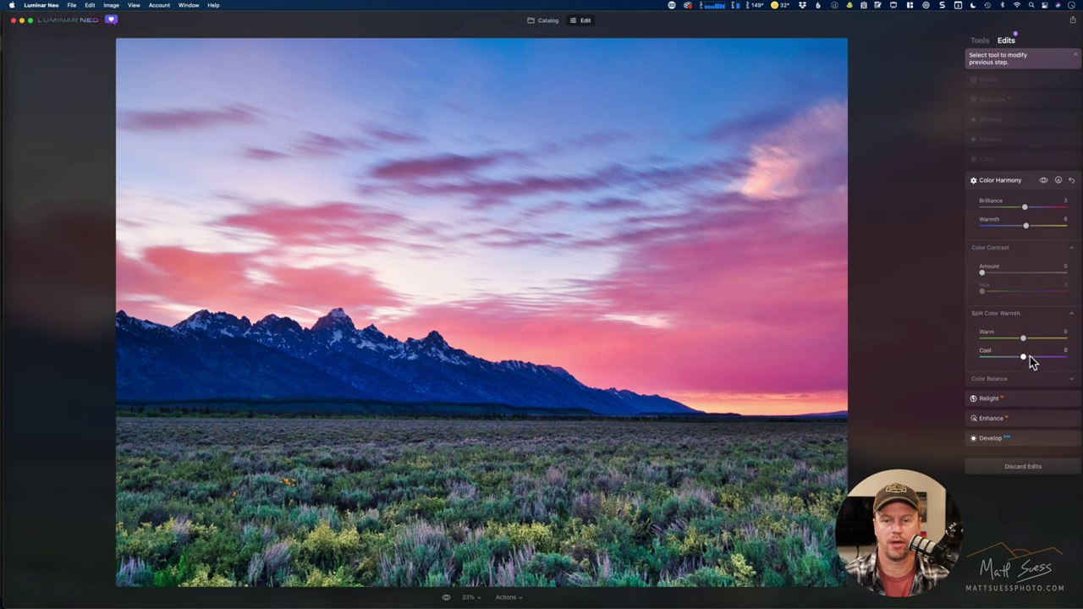
click(1031, 385)
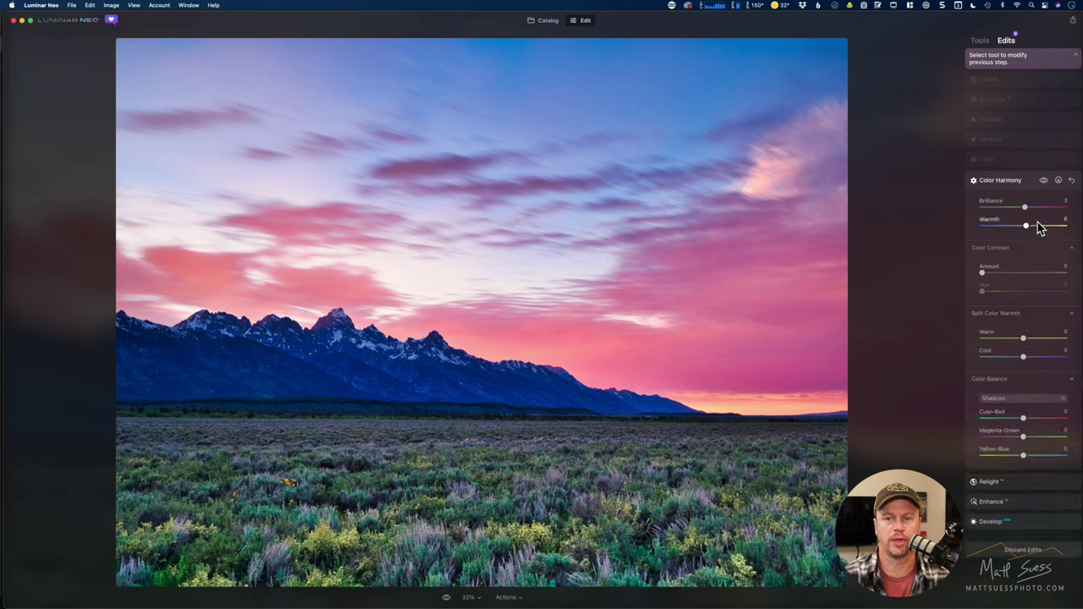
- Compare Color Harmony off and on, glance at Details, then return to Color Harmony
click(1045, 183)
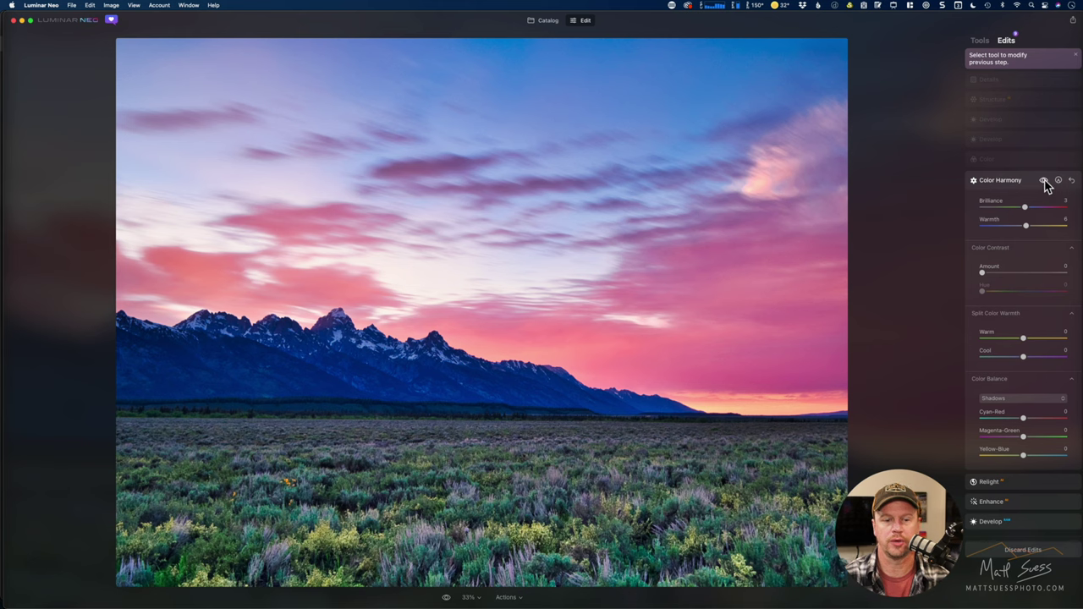
click(1045, 183)
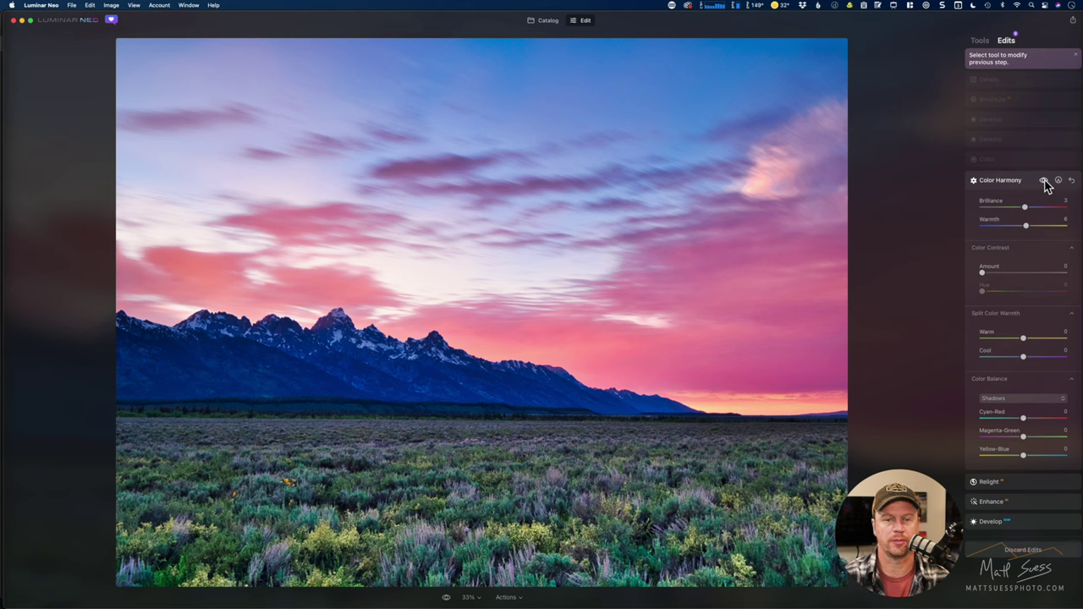
click(1021, 188)
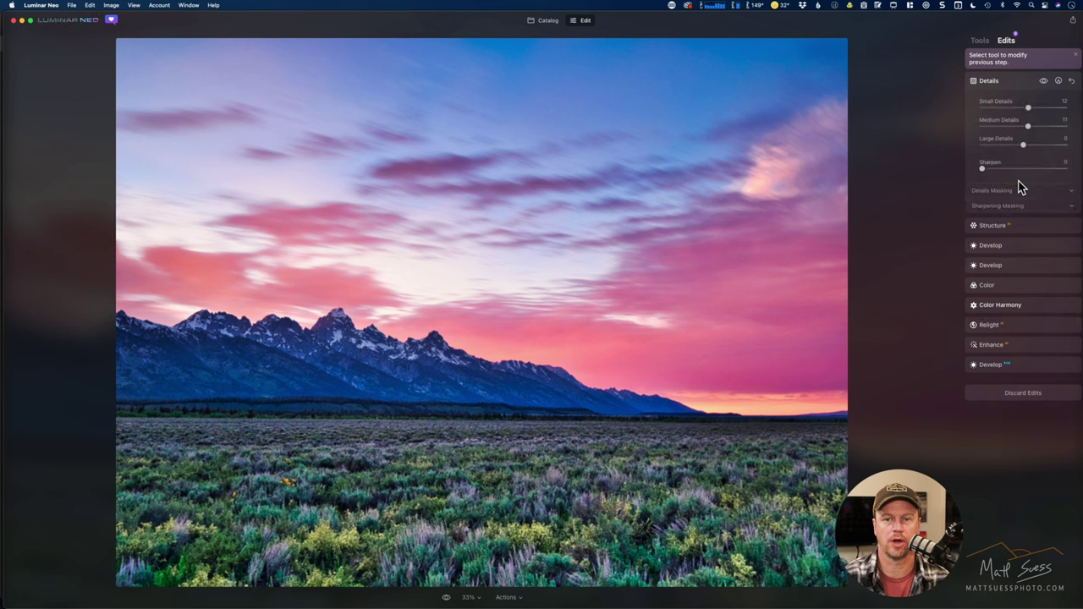
click(1027, 304)
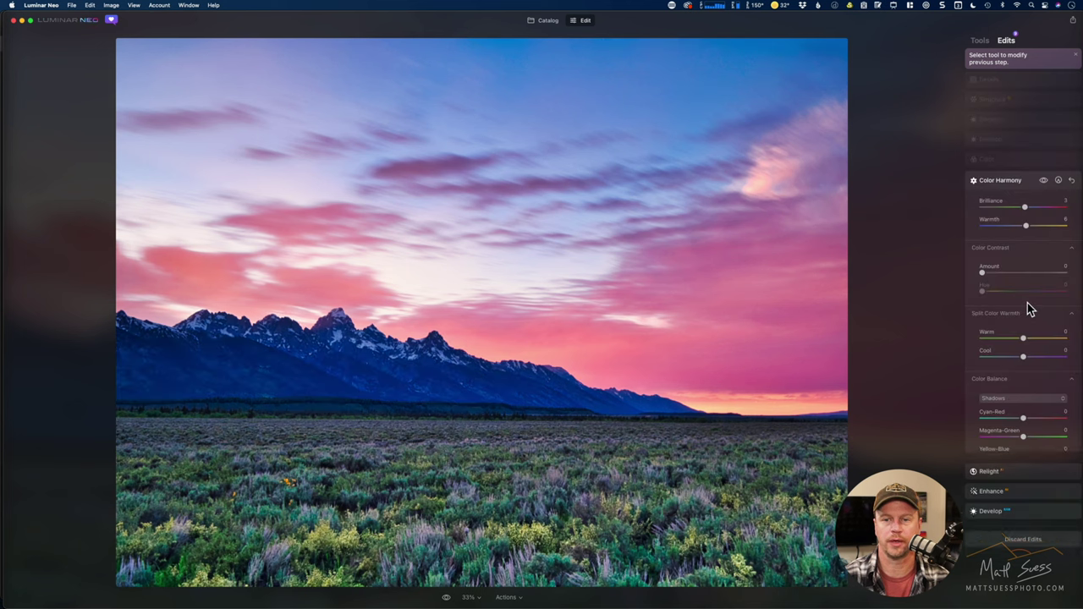
- Show the Color step's HSL Saturation values, with Blue at -48
click(1018, 160)
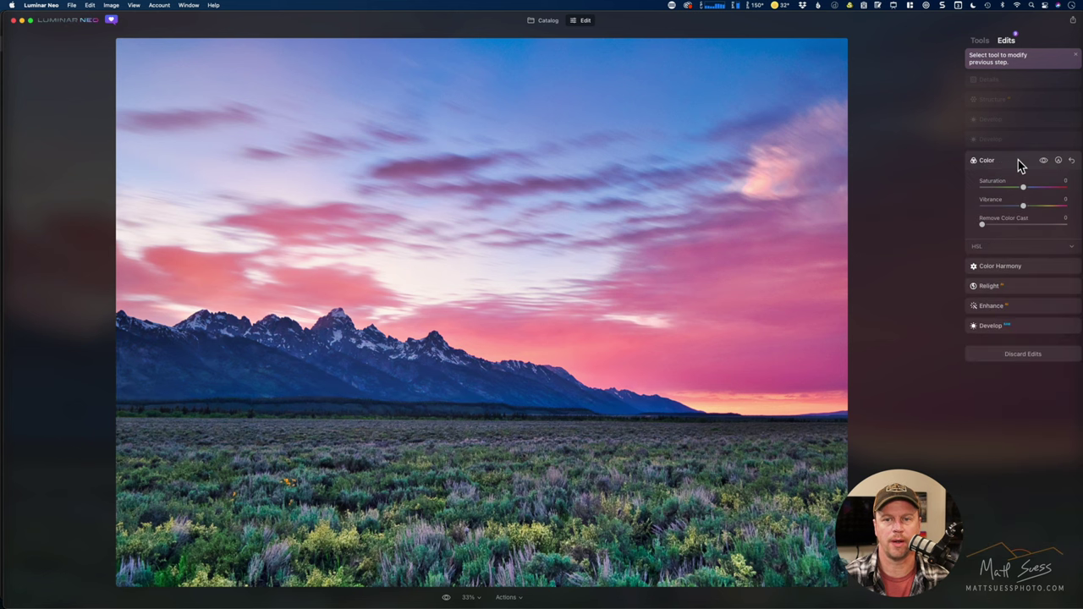
click(1020, 247)
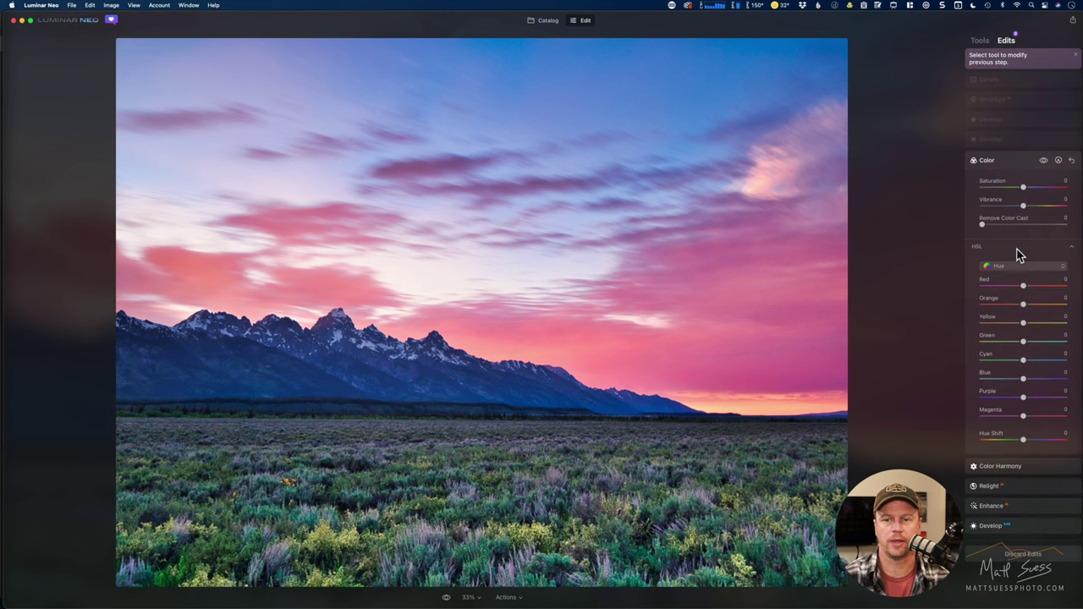
click(1022, 267)
click(1020, 289)
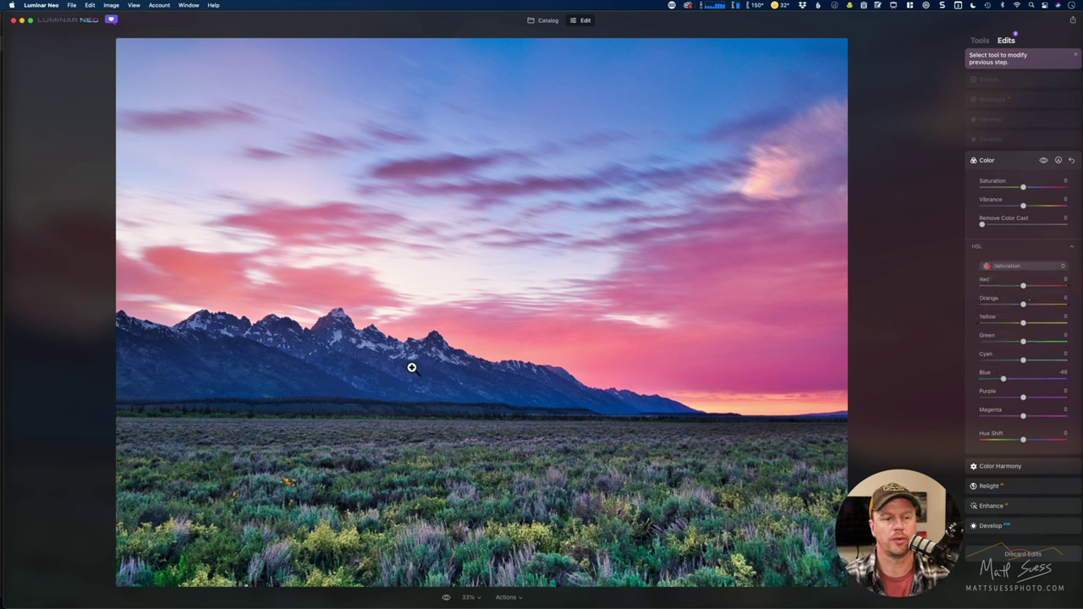
- Compare the Color adjustment off and on, then show HSL Luminance with Blue at 45
click(1044, 162)
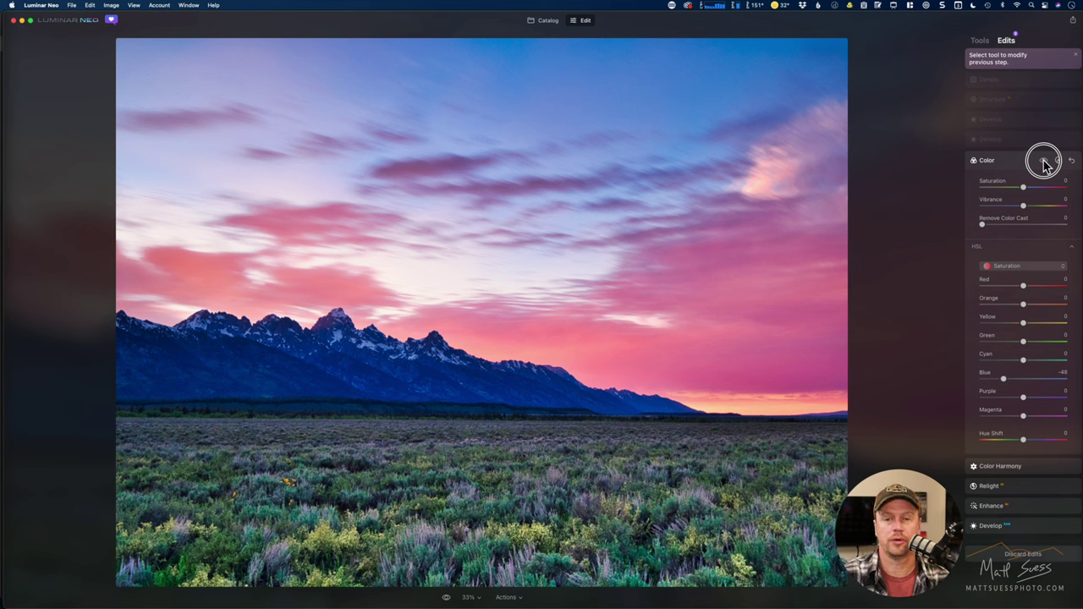
click(1045, 163)
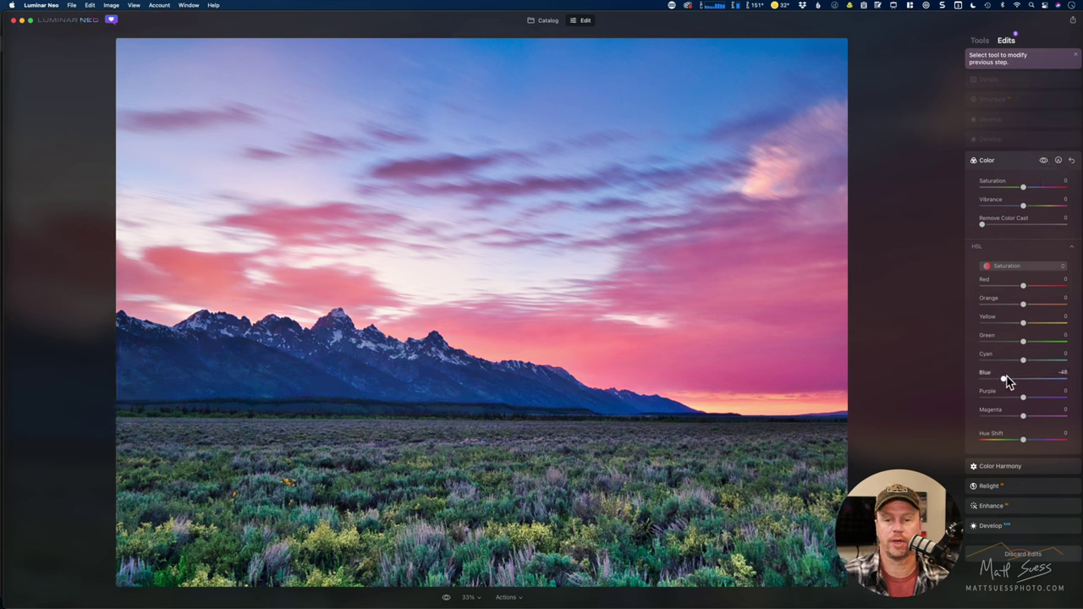
click(1036, 269)
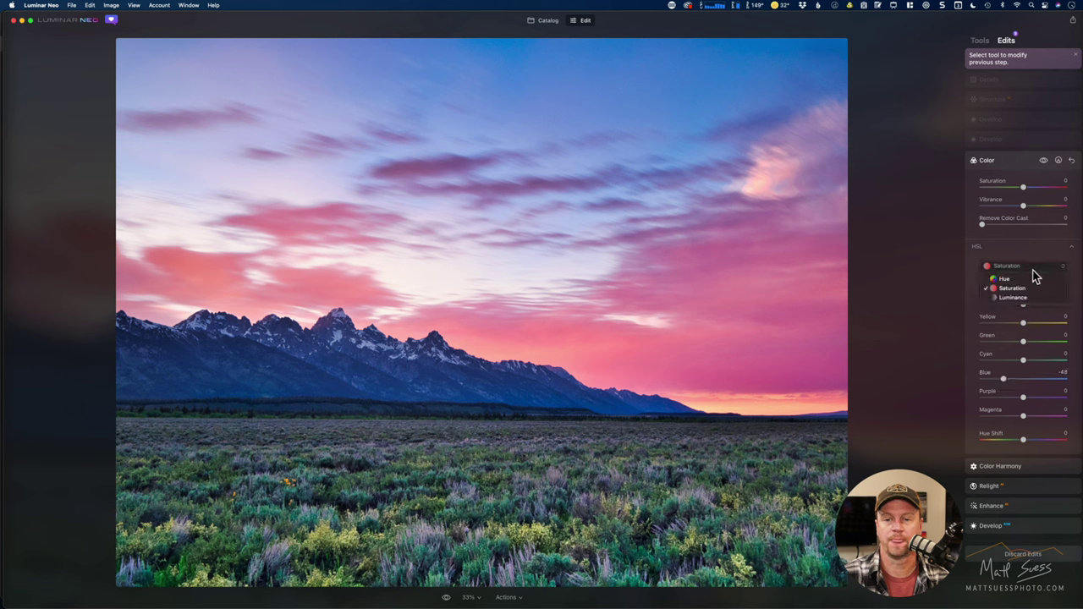
click(1025, 300)
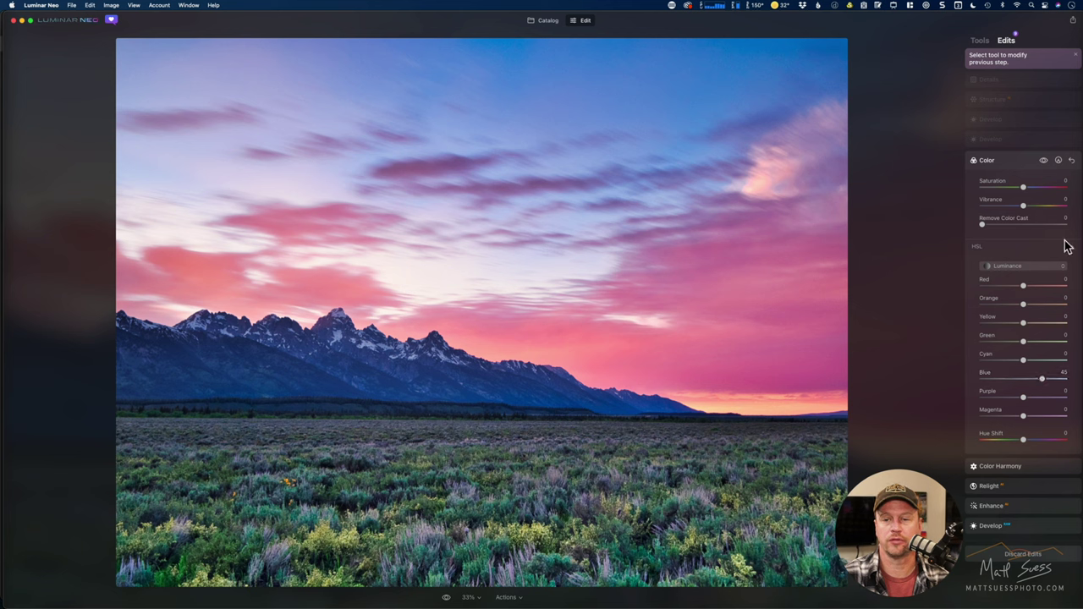
- Display the Color adjustment's existing paint mask on the photo, then hide it
click(1058, 160)
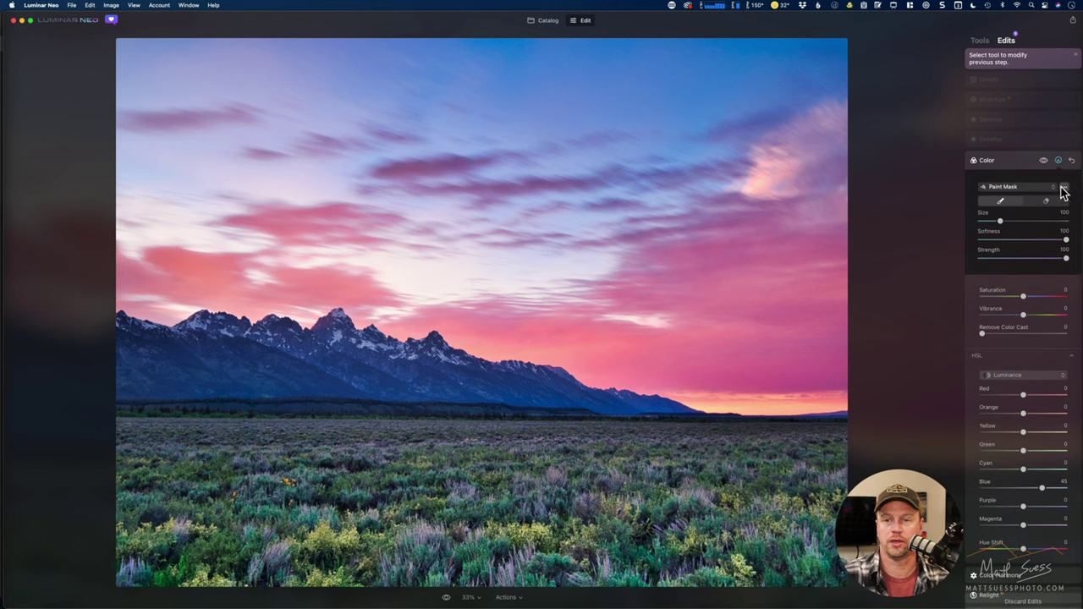
click(1063, 188)
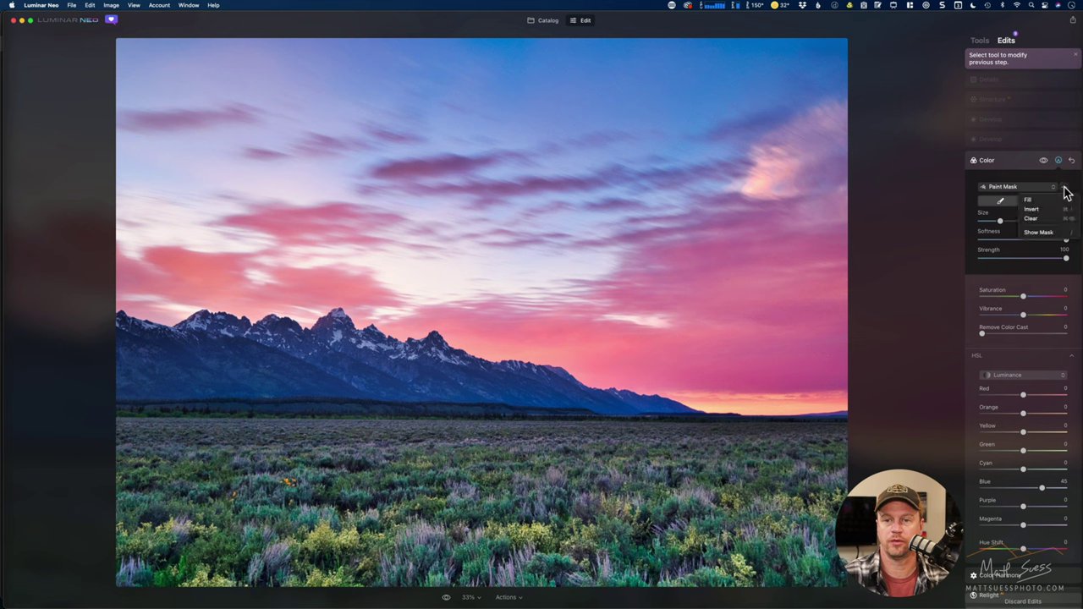
click(1046, 234)
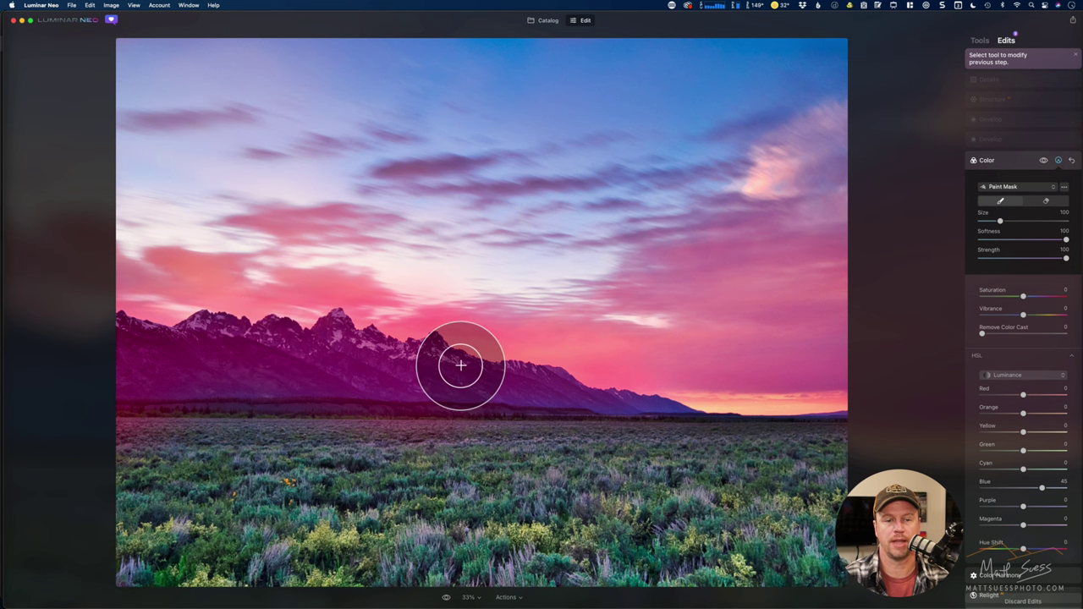
click(1058, 163)
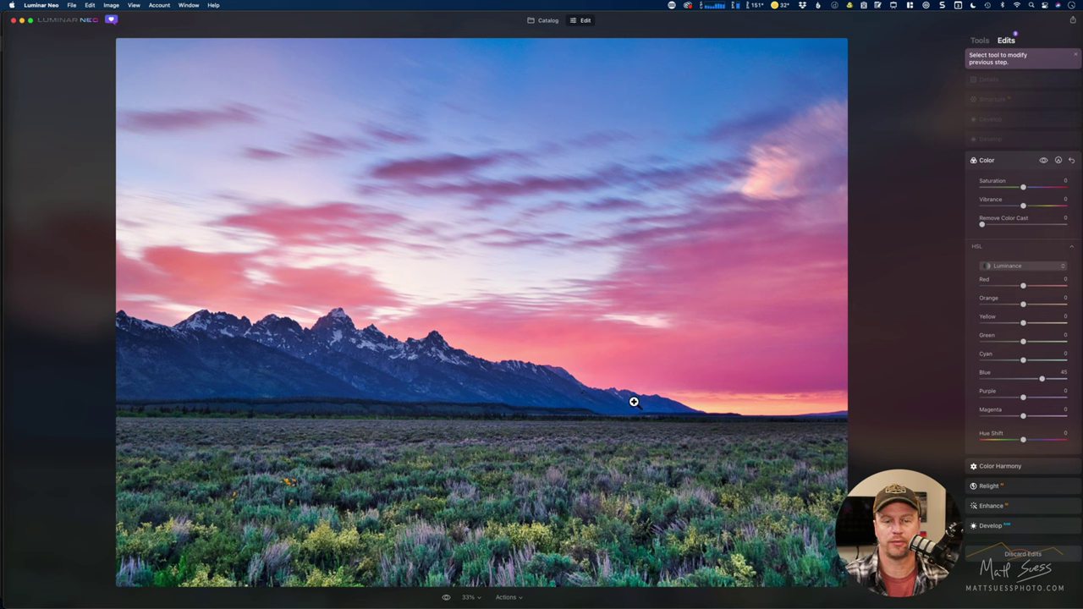
- Paint the Color mask along the horizon over the right mountain slope with a smaller brush
click(1057, 163)
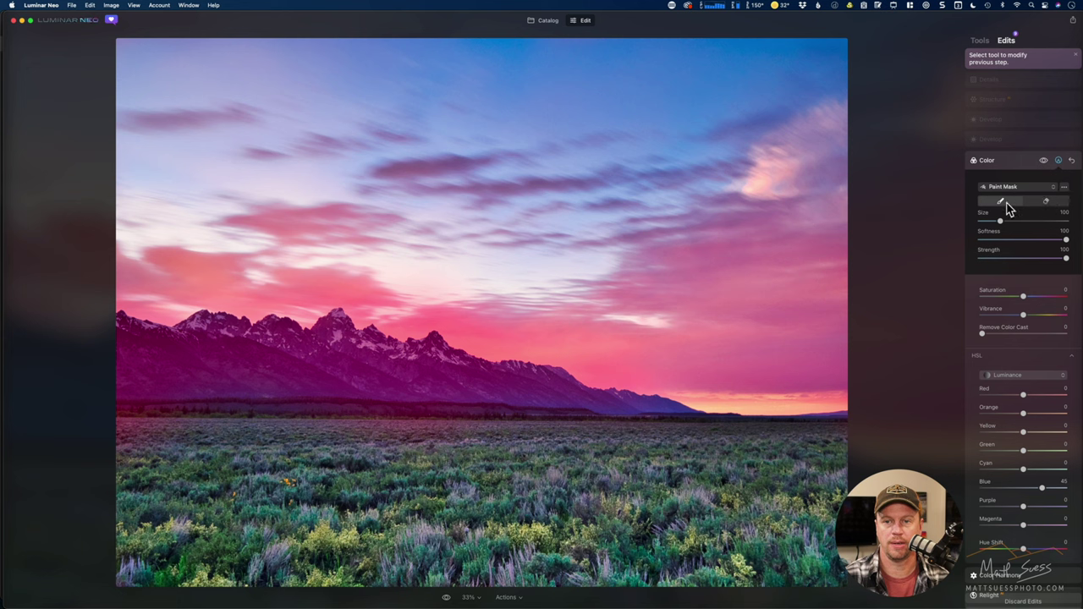
click(994, 203)
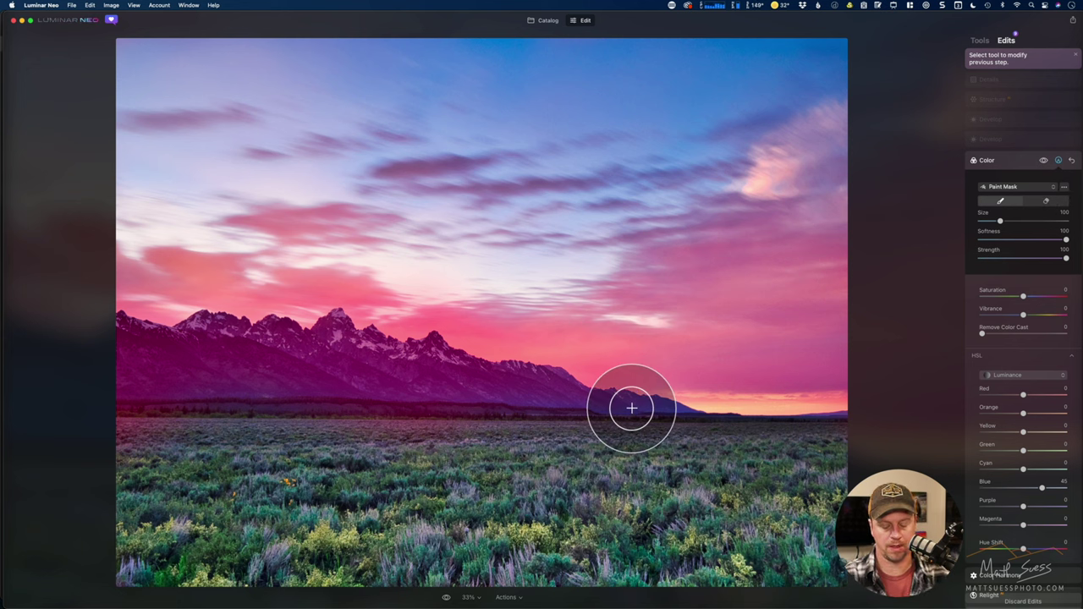
key(bracketleft)
key(bracketleft)
key(bracketleft)
key(bracketleft)
key(bracketright)
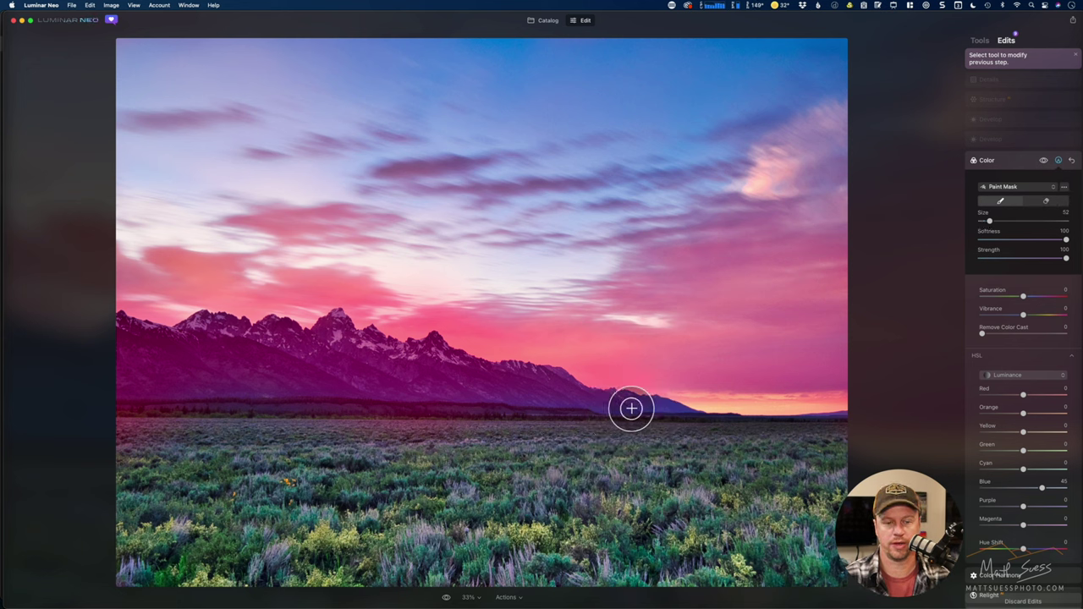
mouse_move(609, 406)
mouse_down()
mouse_move(652, 408)
mouse_move(588, 407)
mouse_move(673, 408)
mouse_move(534, 380)
mouse_move(560, 386)
mouse_move(538, 372)
mouse_move(563, 397)
mouse_move(683, 412)
mouse_move(476, 392)
mouse_move(556, 377)
mouse_move(484, 375)
mouse_up()
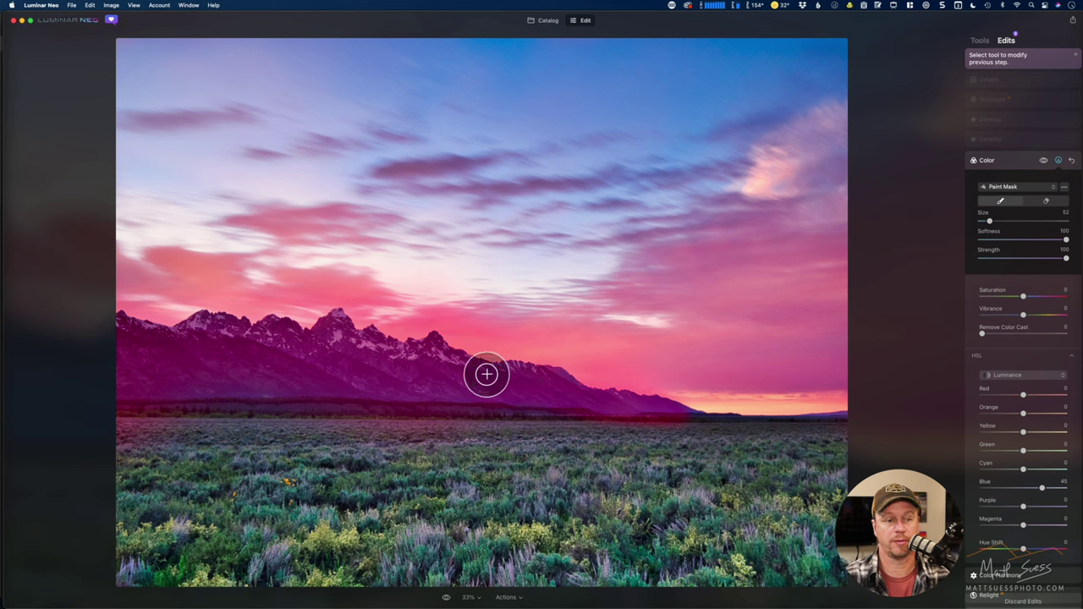
click(1058, 162)
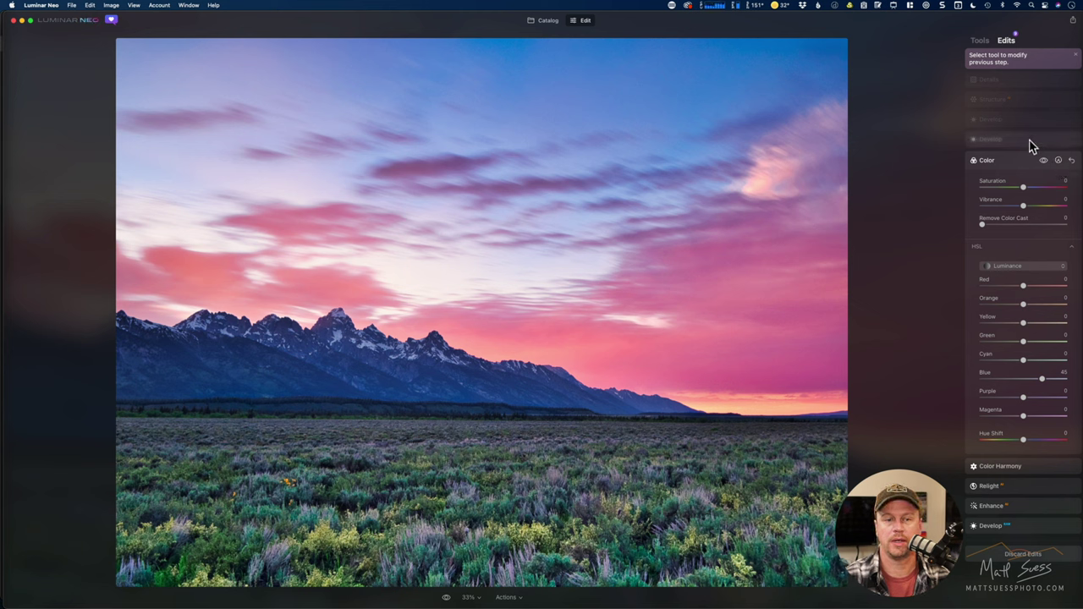
- Open an earlier Develop step, expand its Blacks & Whites and Curves, and toggle it off
click(1031, 142)
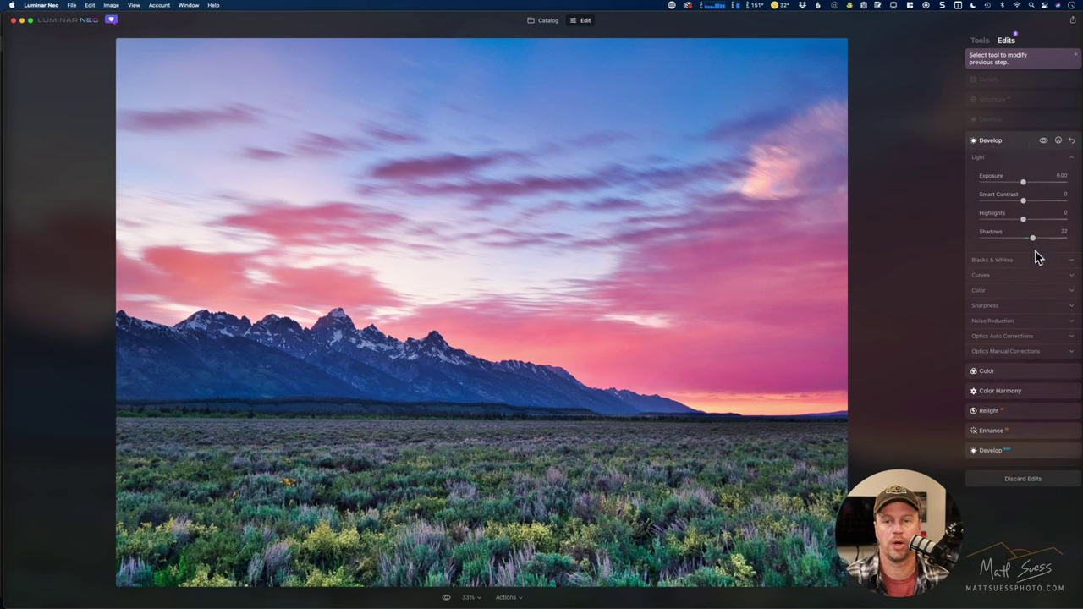
click(1036, 261)
click(1039, 326)
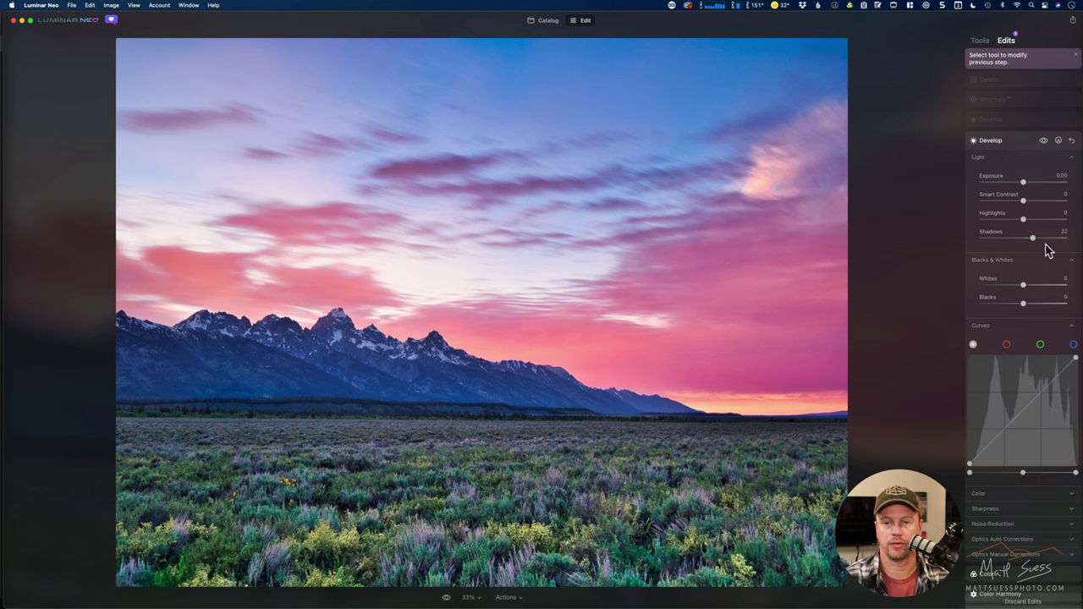
click(1043, 141)
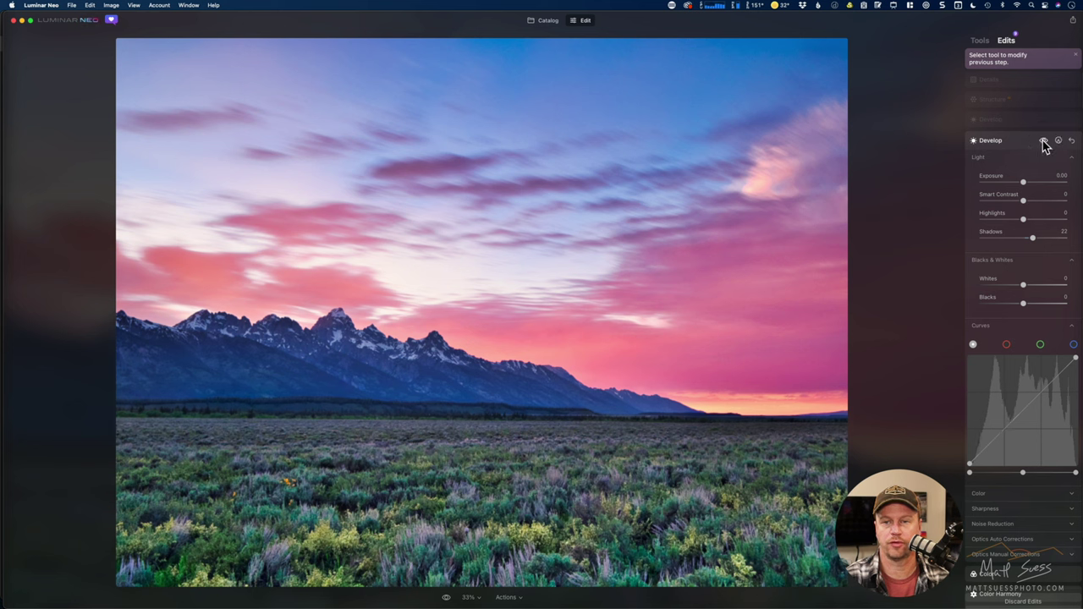
- Show that Develop step's mask on the photo, close it, and compare the edit again
click(1057, 141)
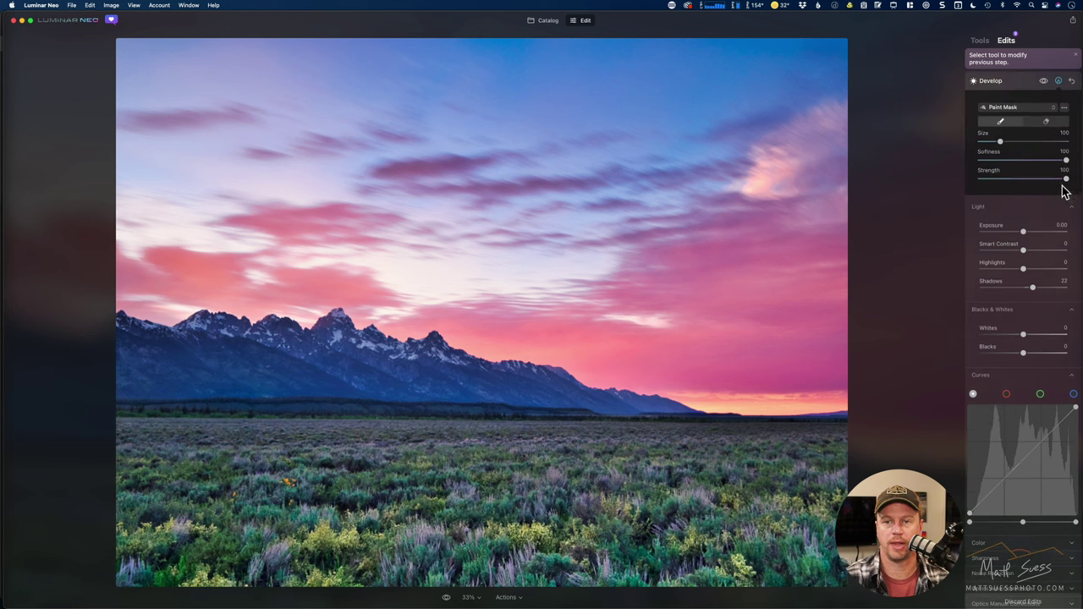
click(1064, 108)
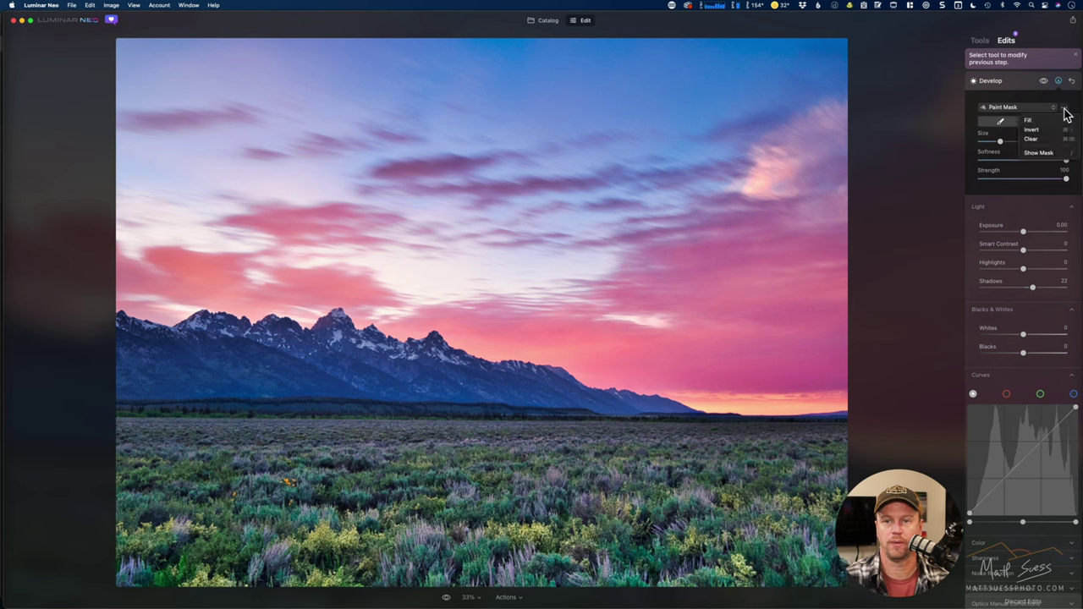
click(1042, 152)
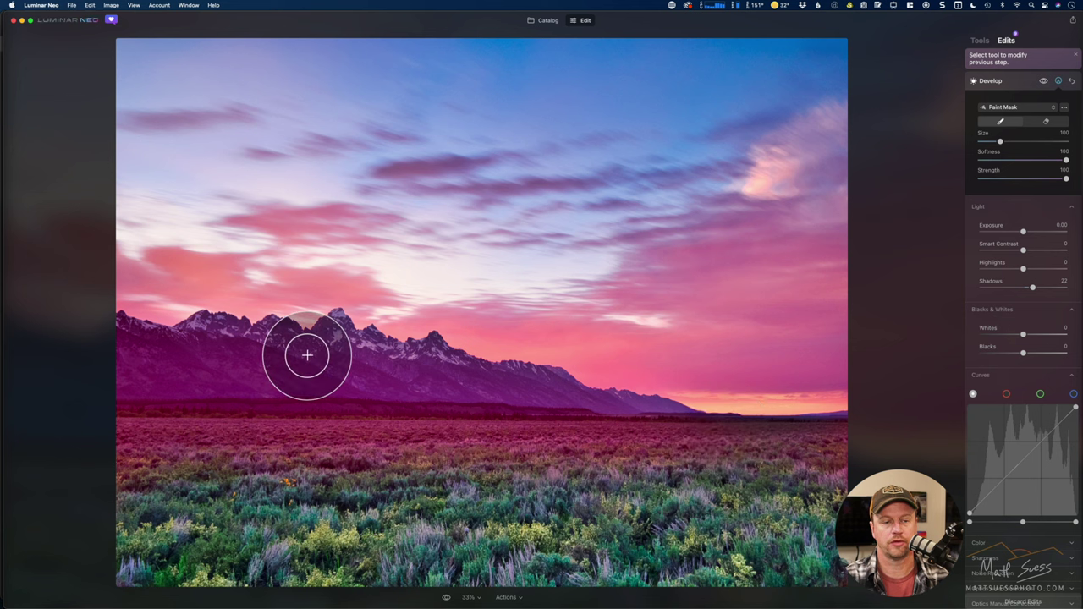
click(1059, 81)
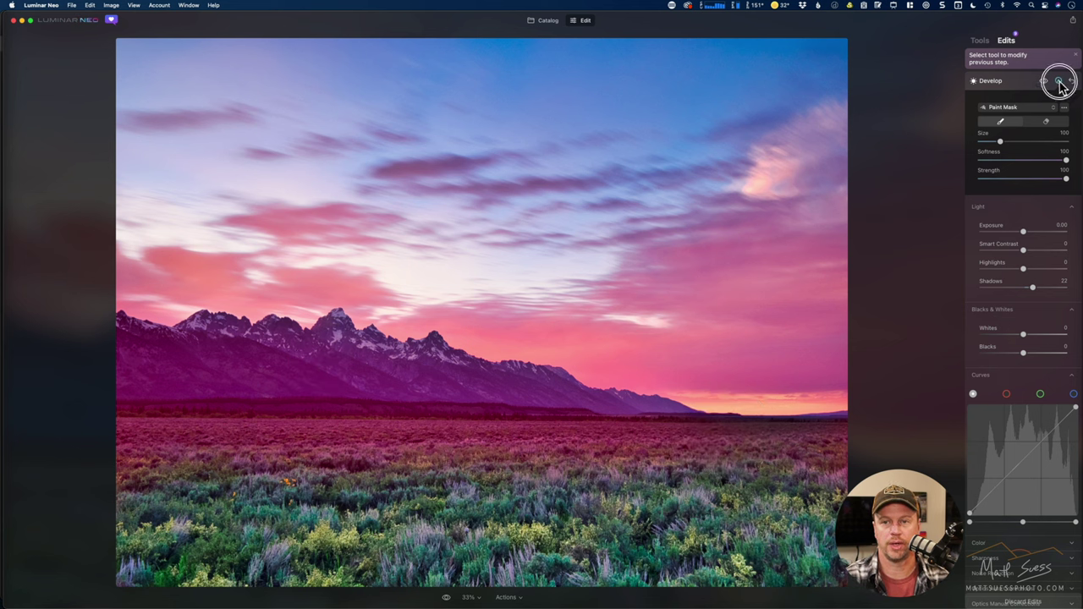
click(1044, 82)
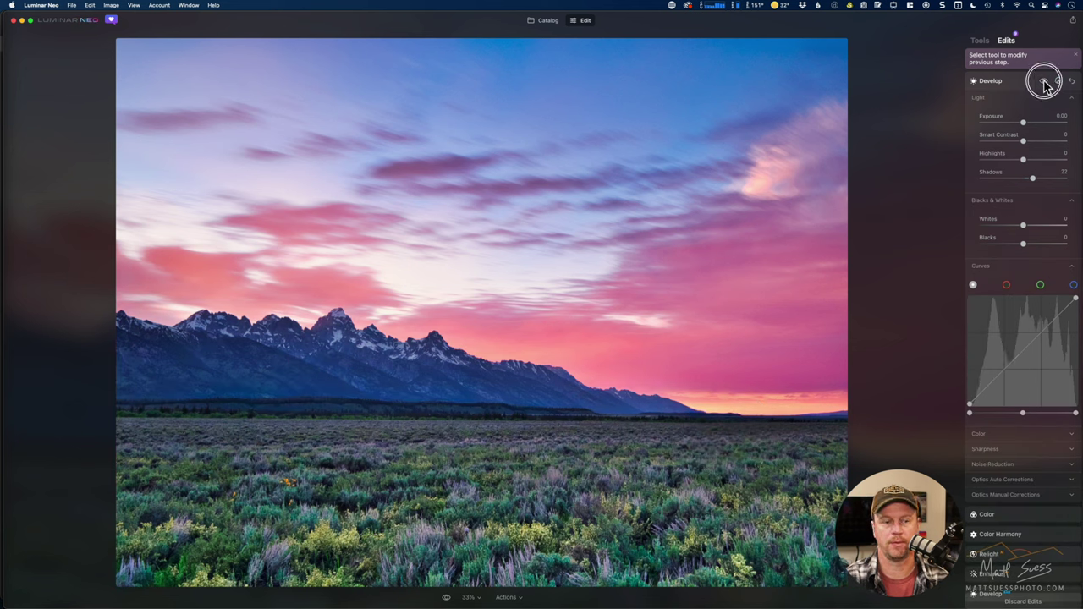
scroll(1042, 112, up, 3)
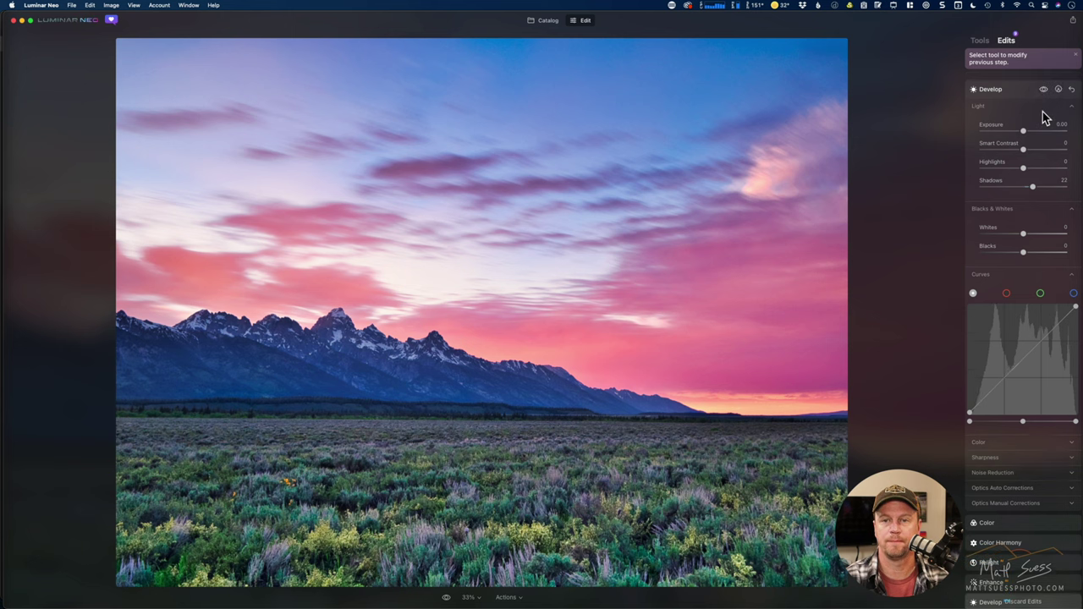
scroll(1042, 112, up, 1)
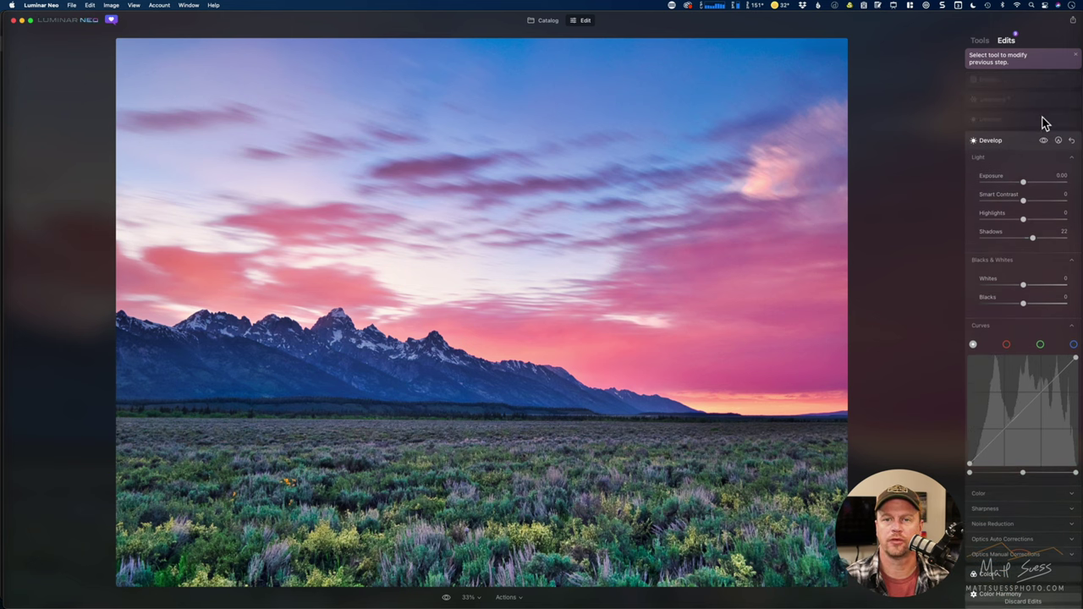
- Review the other Develop step's Whites/Blacks and curve with before/after toggles, then open Structure (Amount 35)
click(1035, 121)
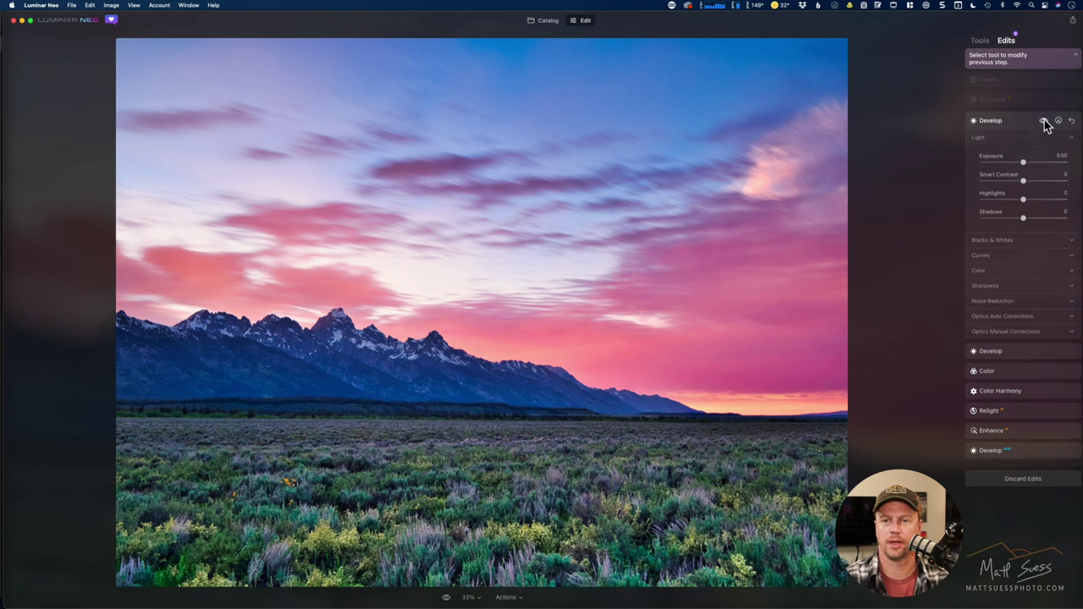
click(1043, 121)
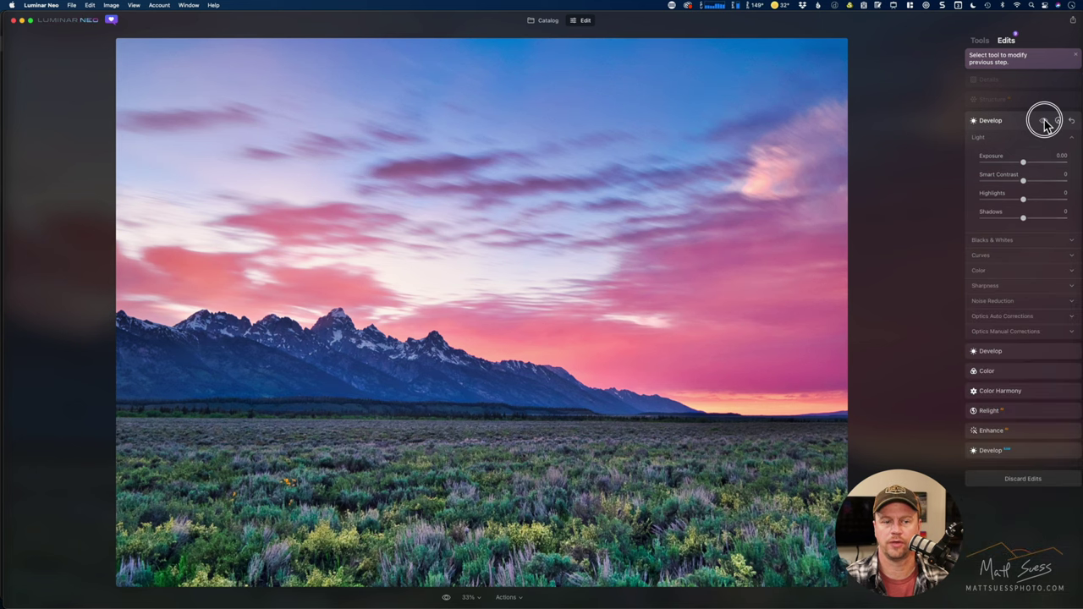
click(1021, 242)
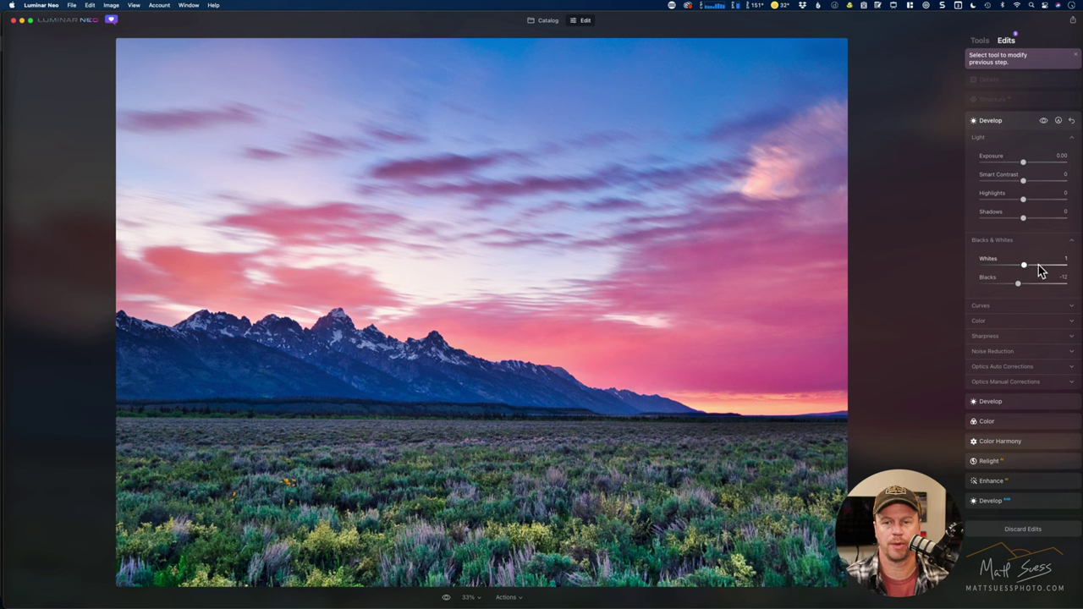
click(1022, 306)
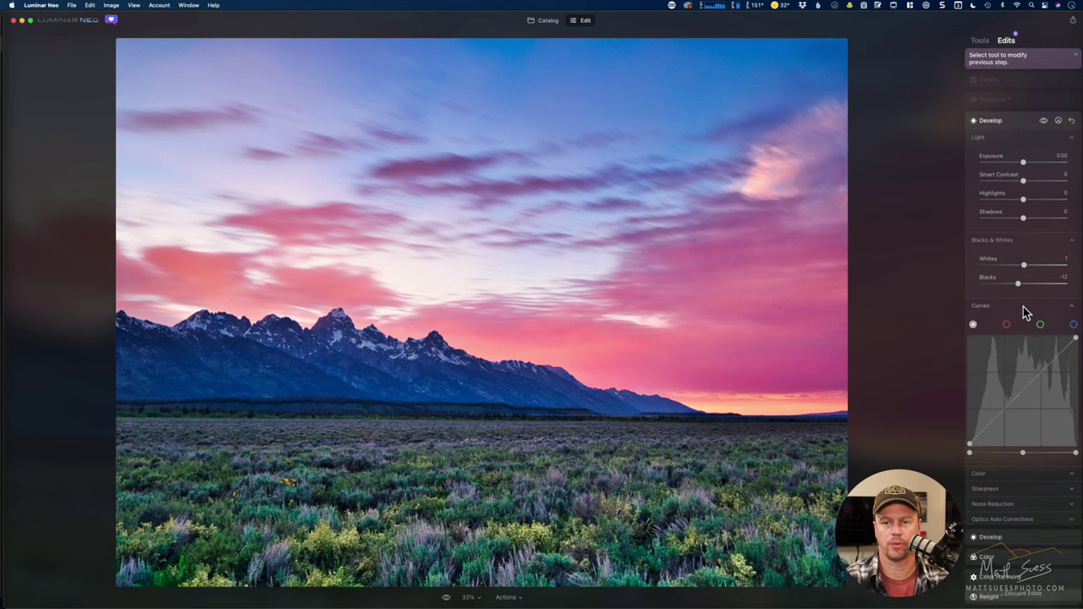
click(1044, 120)
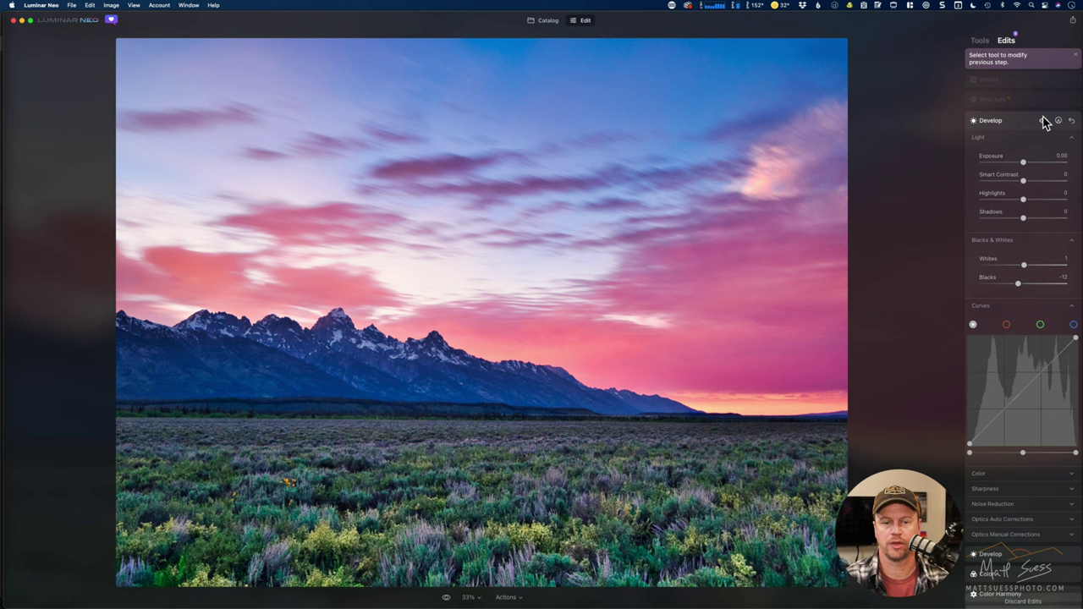
click(1043, 120)
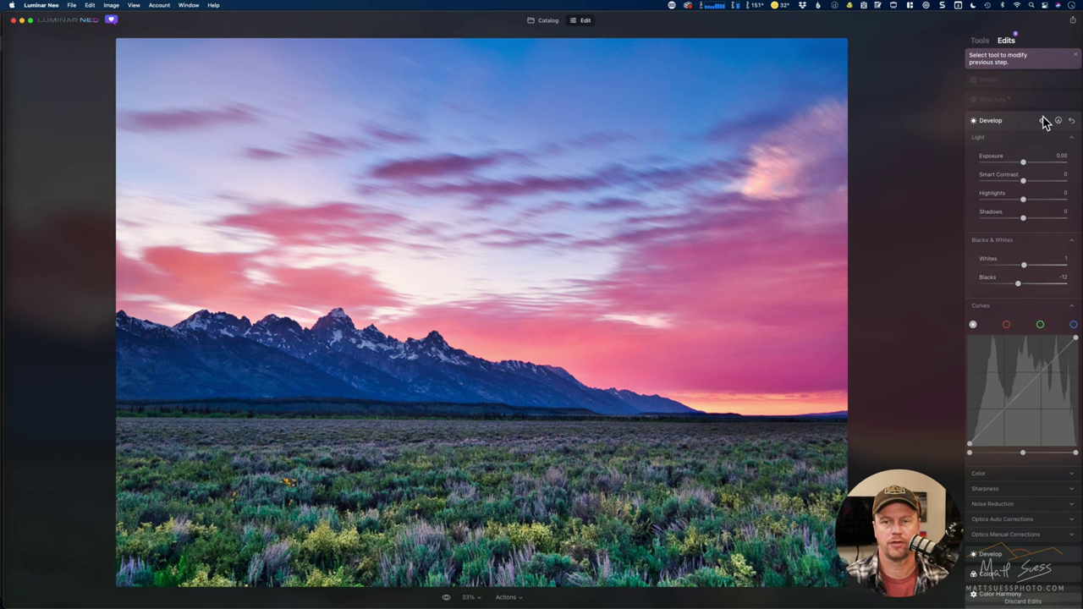
click(1043, 121)
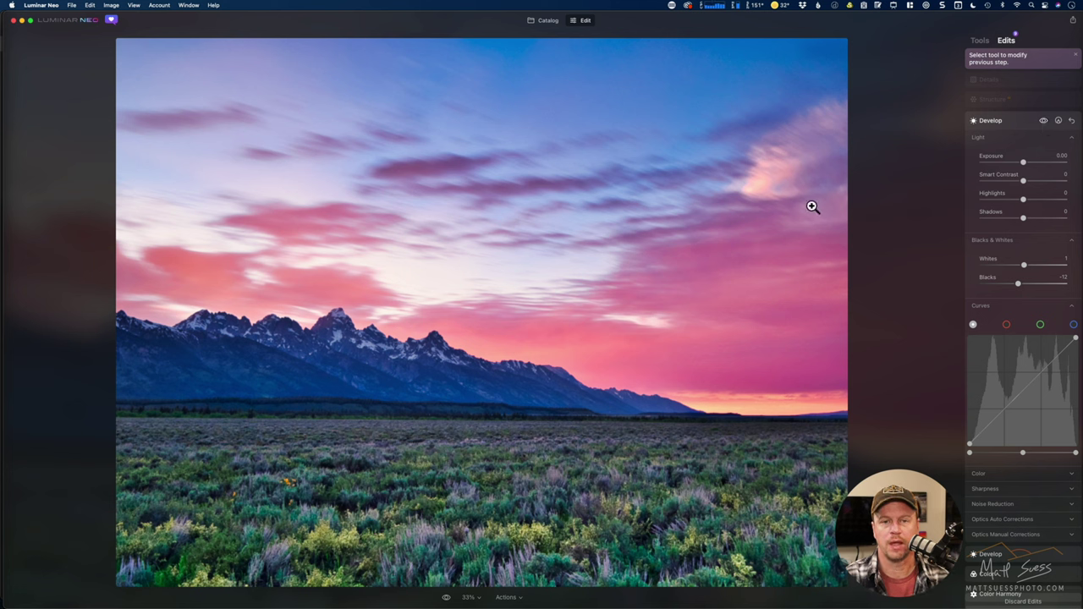
click(1017, 101)
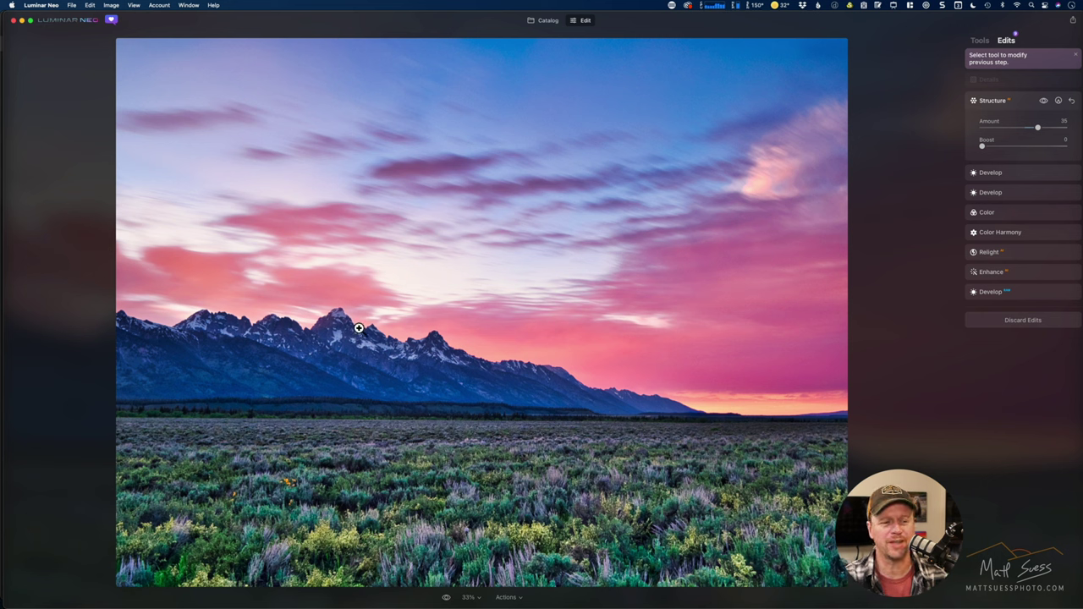
click(1045, 101)
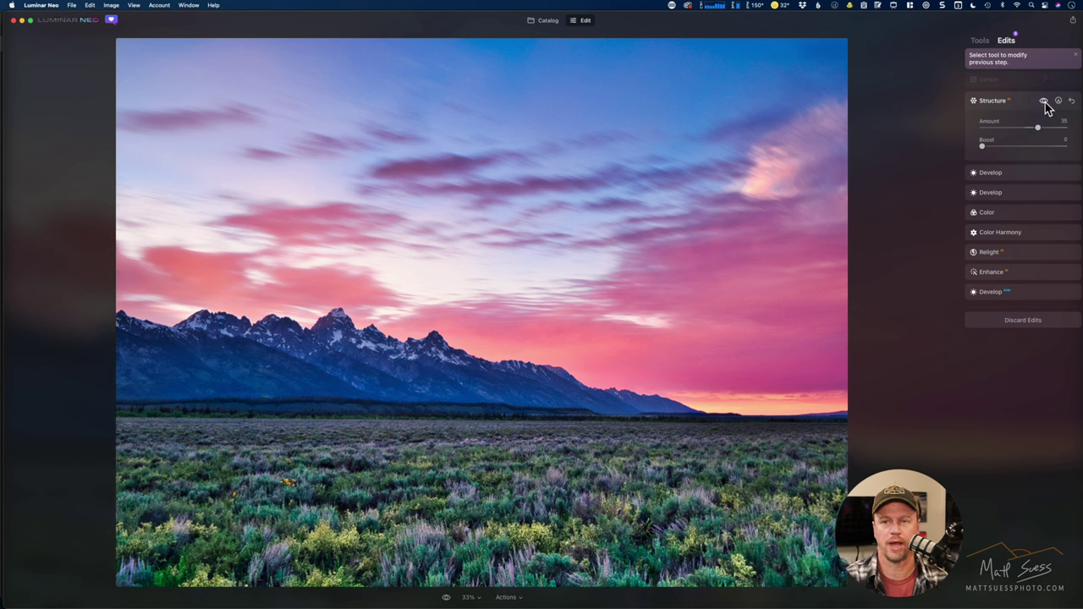
click(1057, 101)
click(1065, 127)
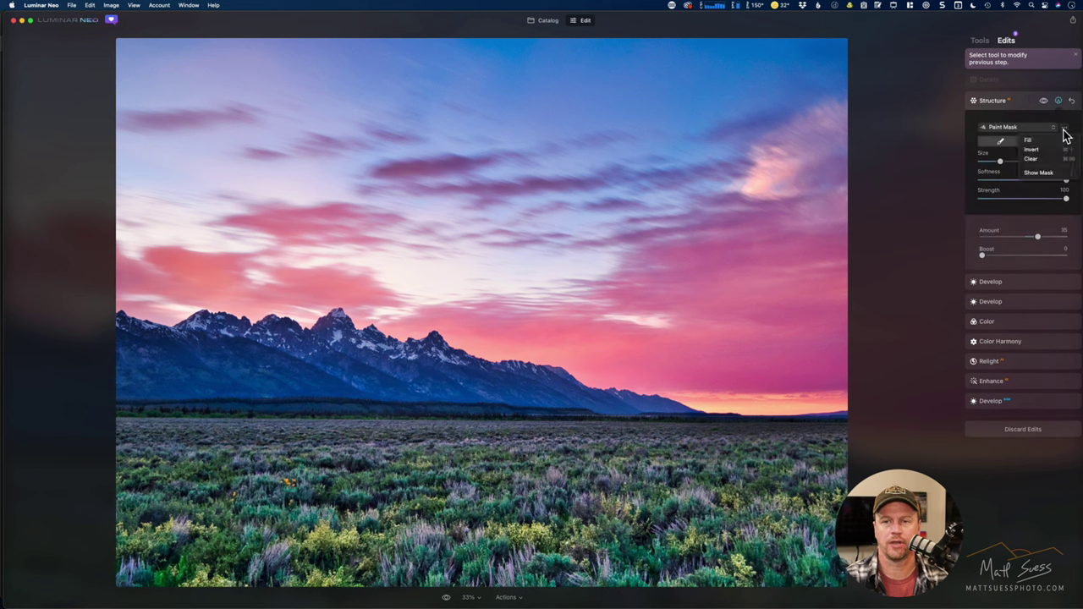
click(1041, 173)
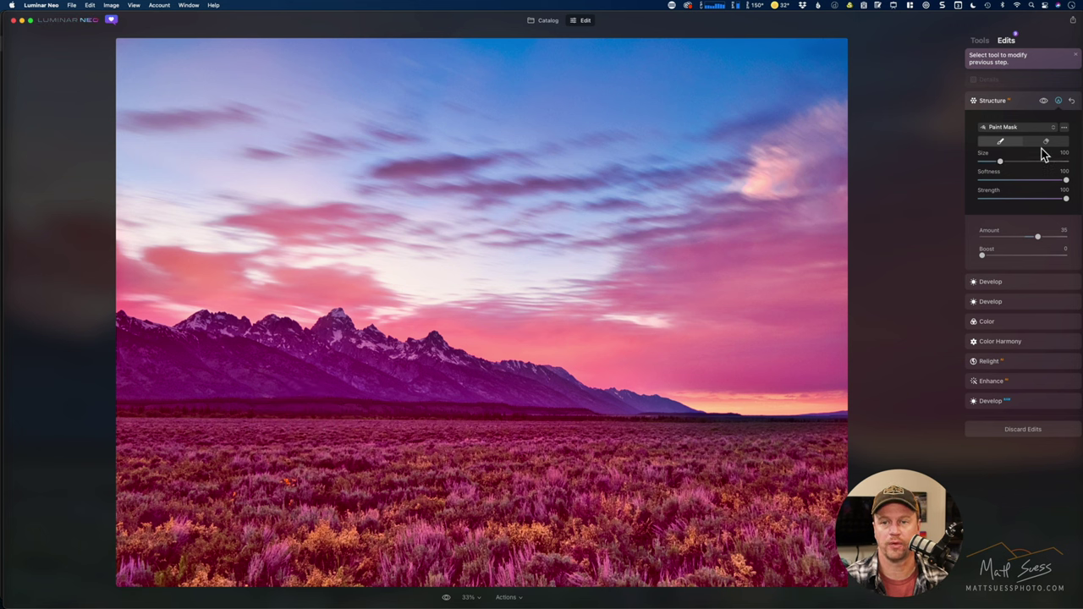
click(1058, 101)
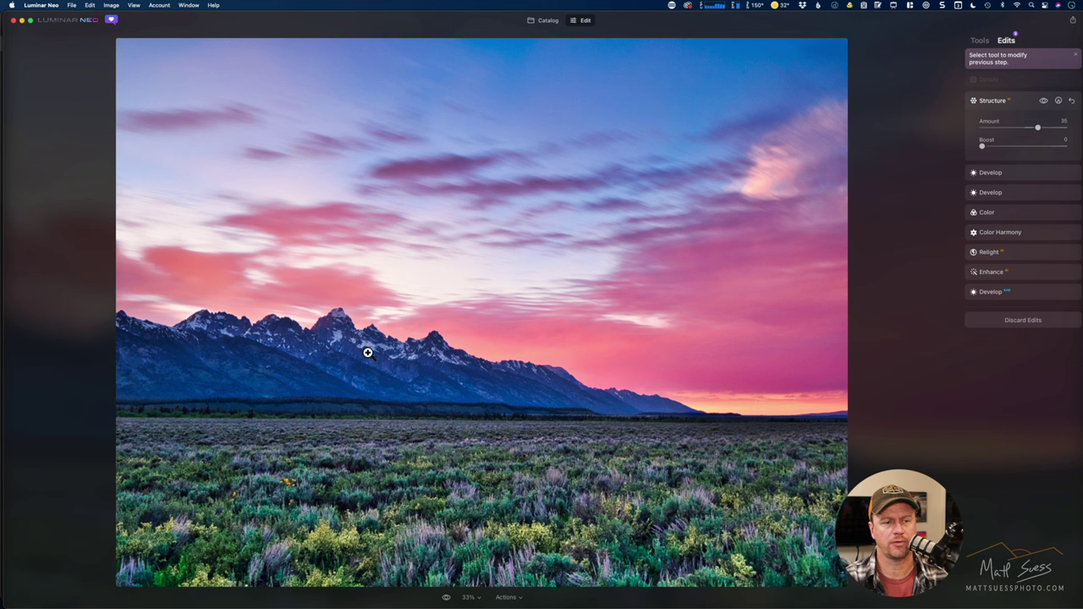
- Open Details (Small 12, Medium 11) and show its mask over the mountains and distant field, then close it
click(1023, 82)
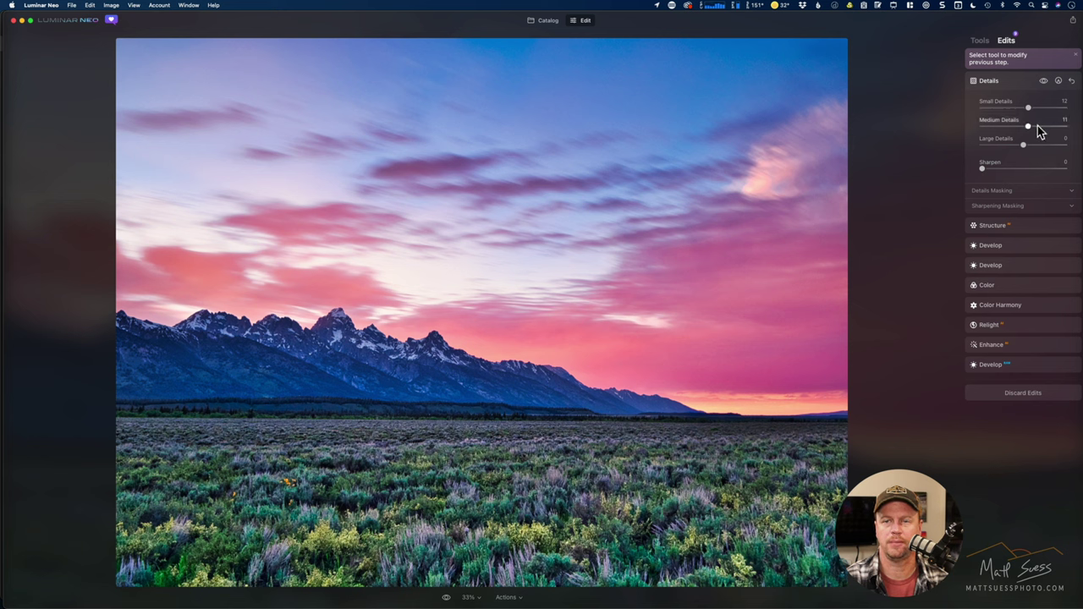
click(1057, 81)
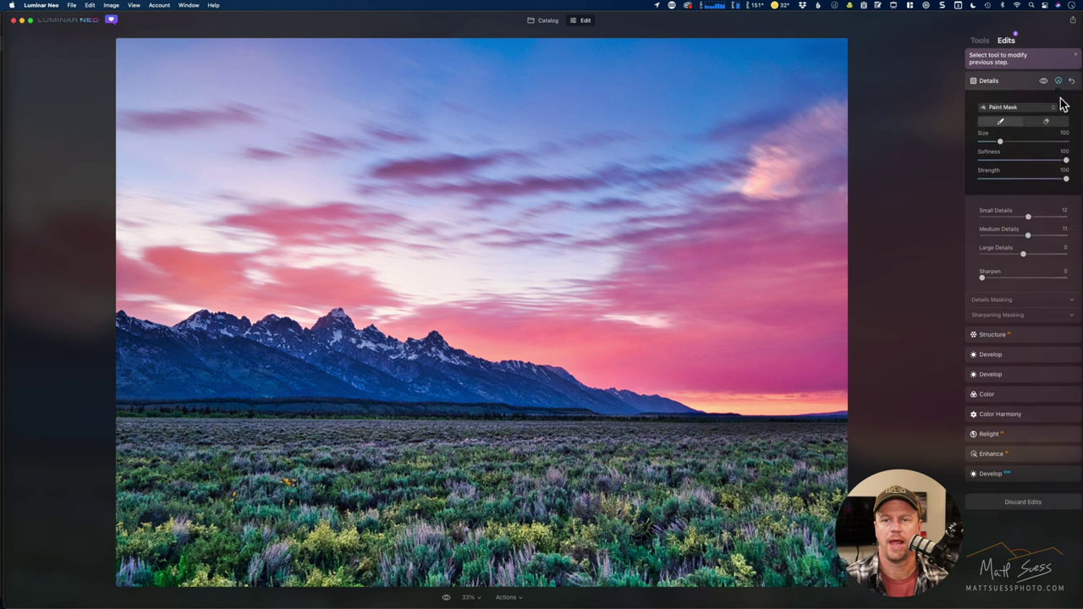
click(1063, 107)
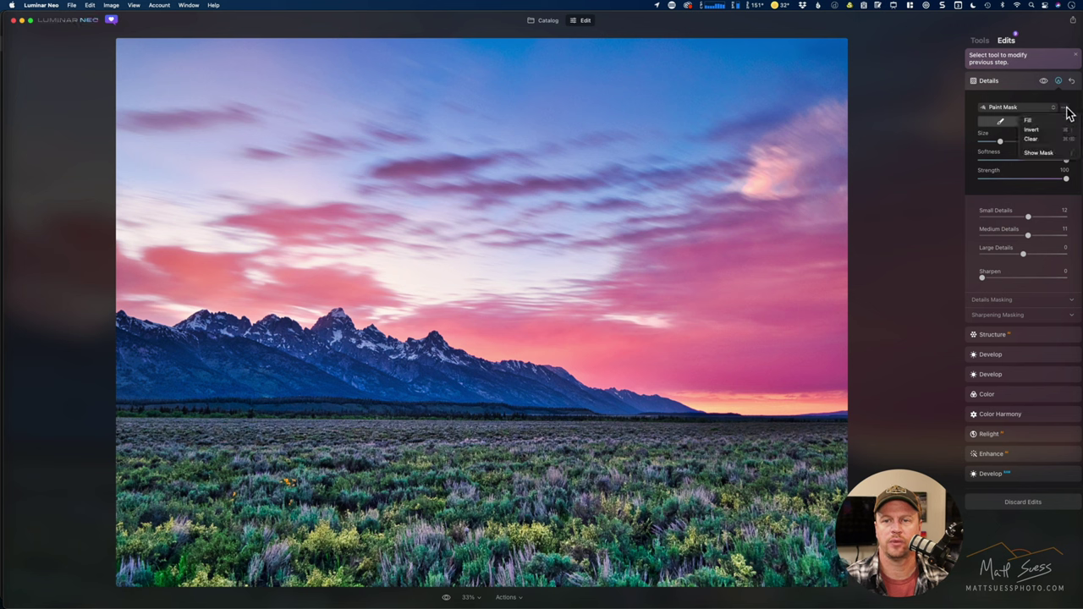
click(1069, 153)
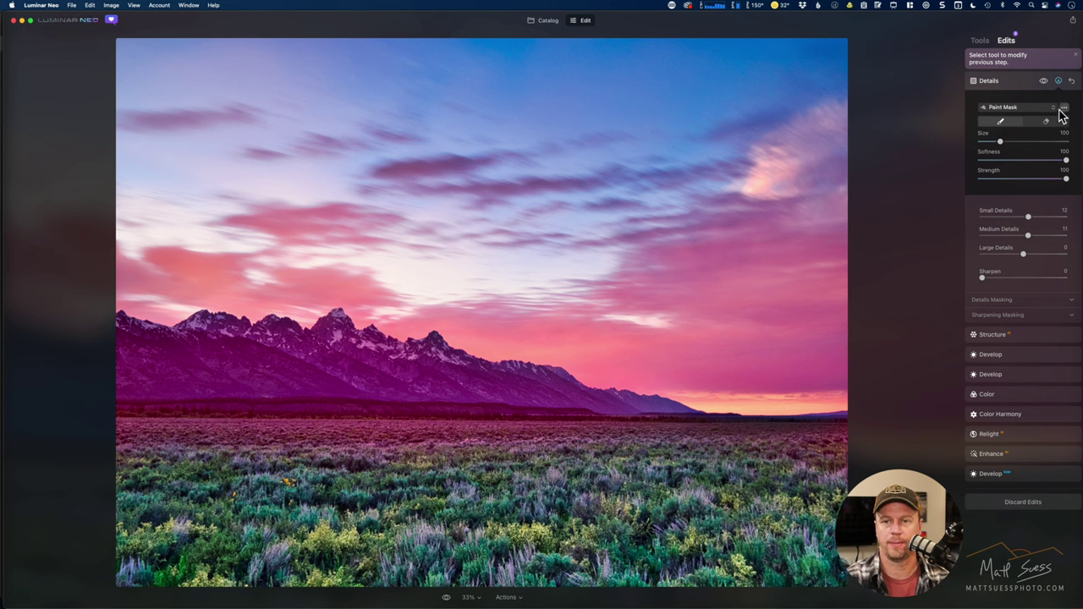
click(1058, 80)
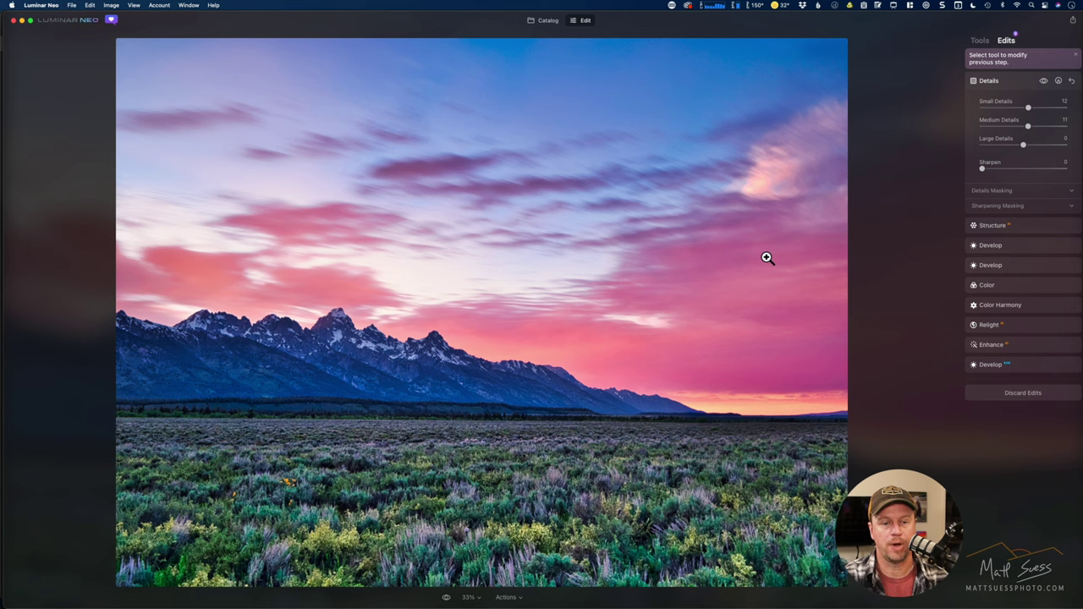
click(754, 192)
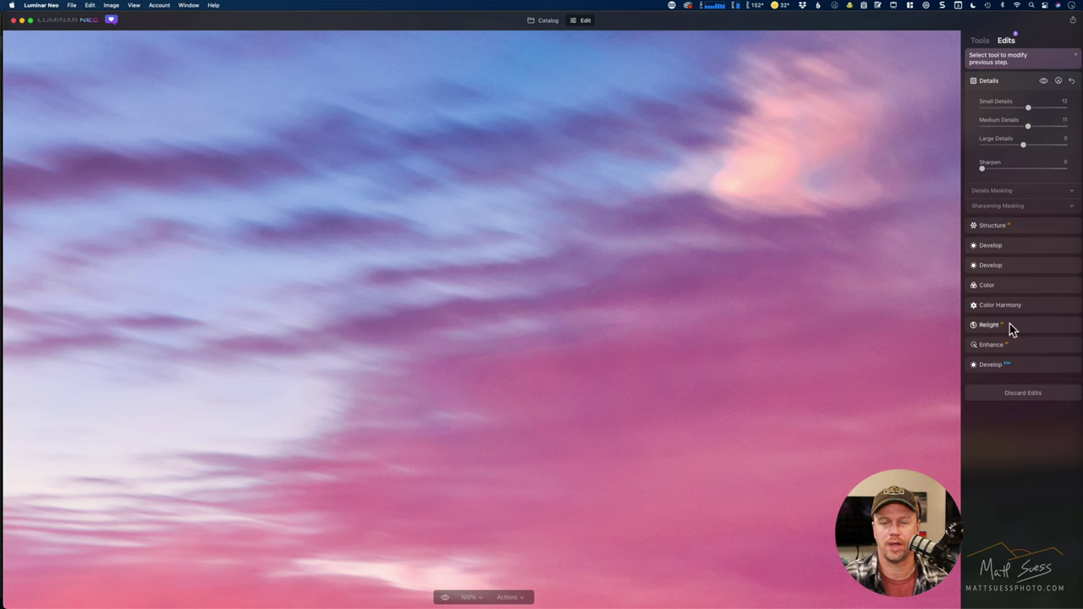
click(763, 178)
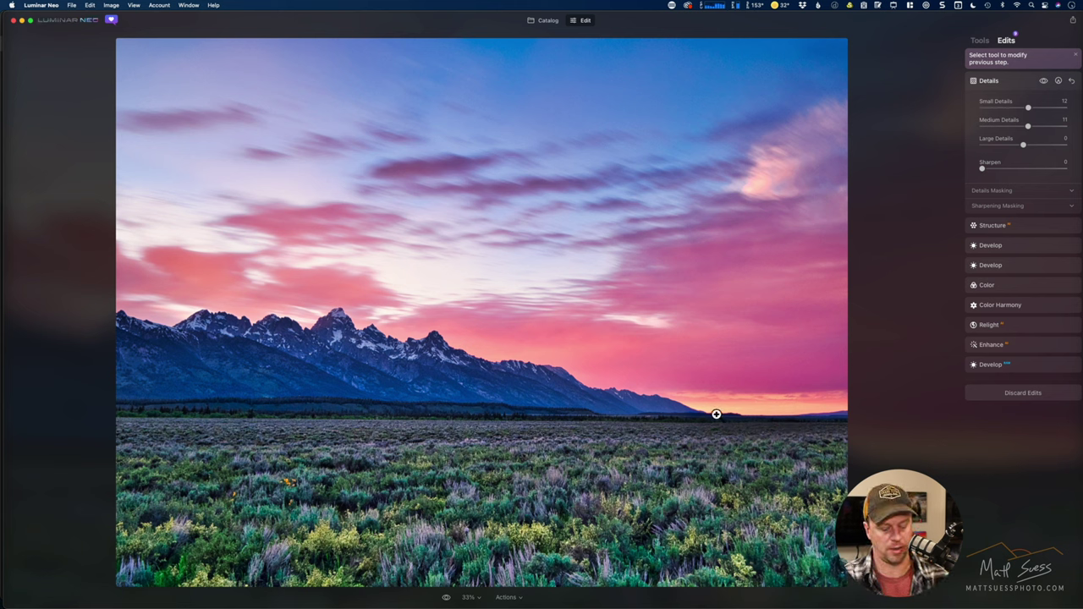
key(super+Tab)
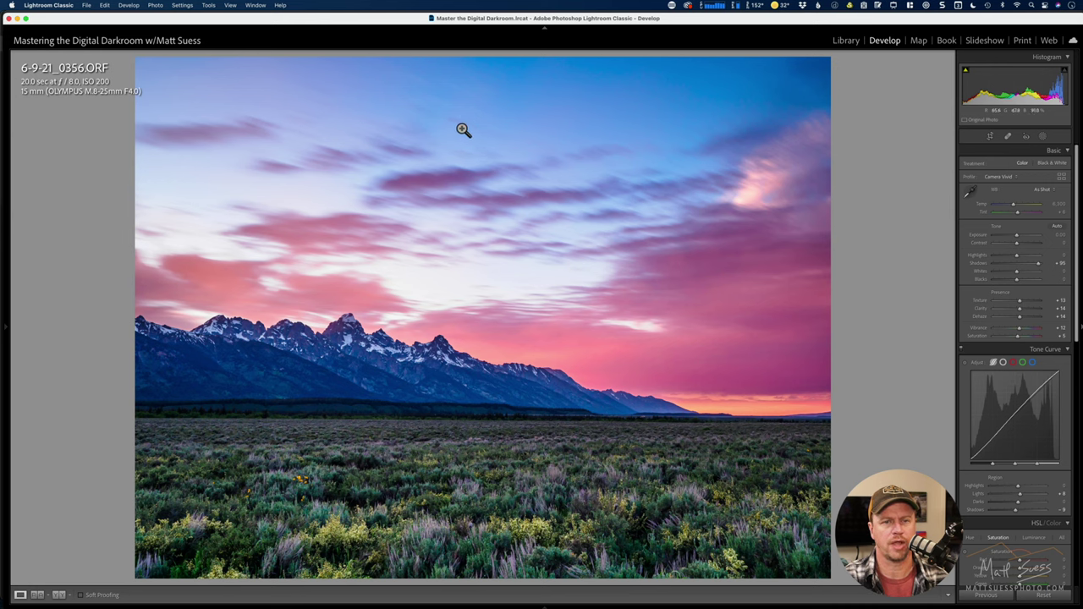
click(741, 199)
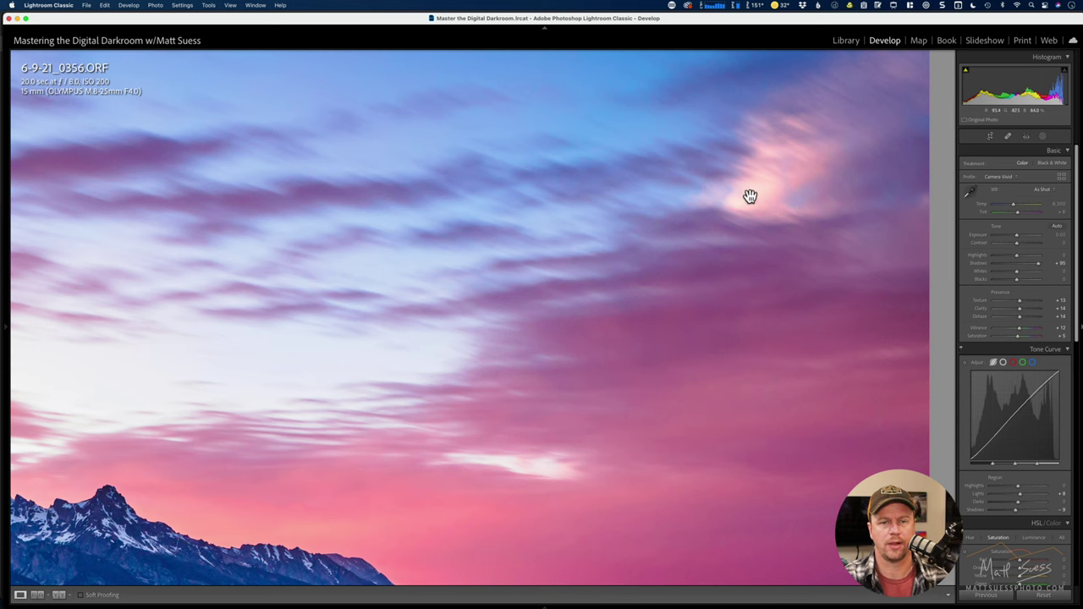
click(514, 394)
click(803, 275)
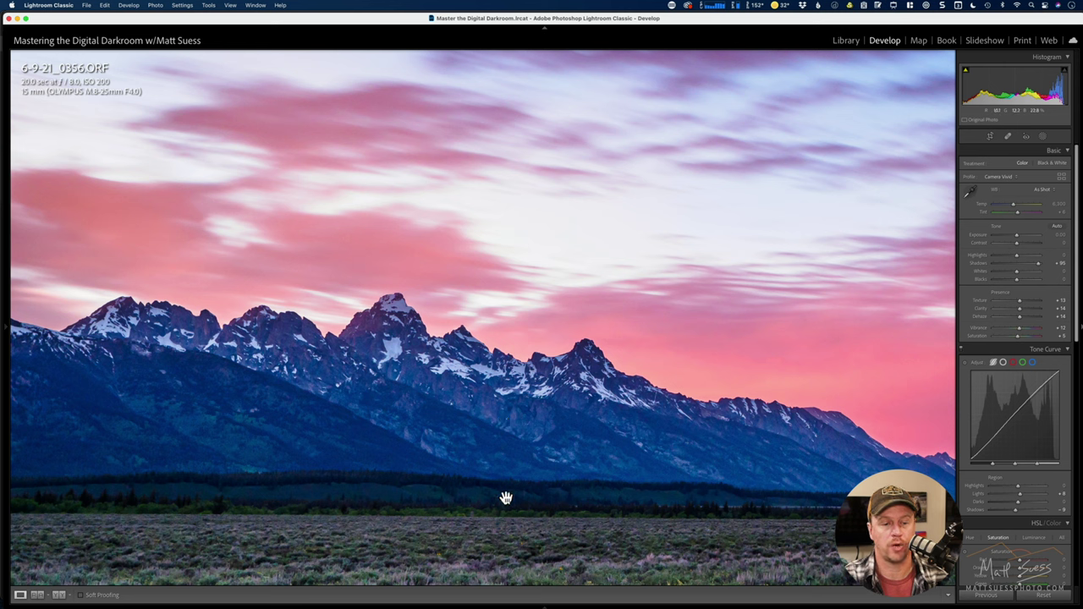
key(super+Tab)
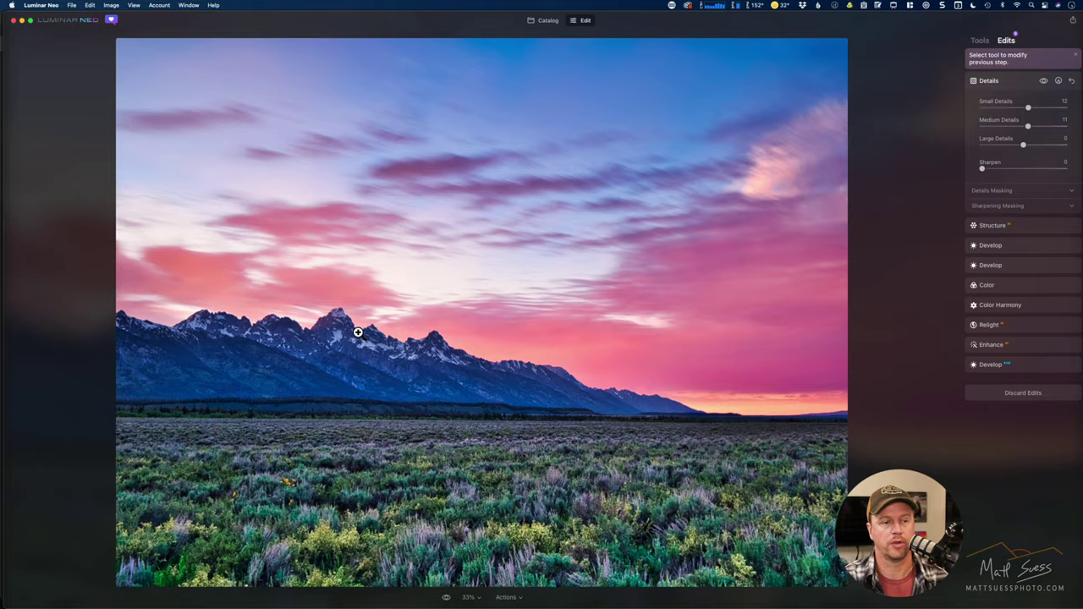
- Zoom Luminar Neo in on the mountains, first to 100% and then to 50%
click(358, 333)
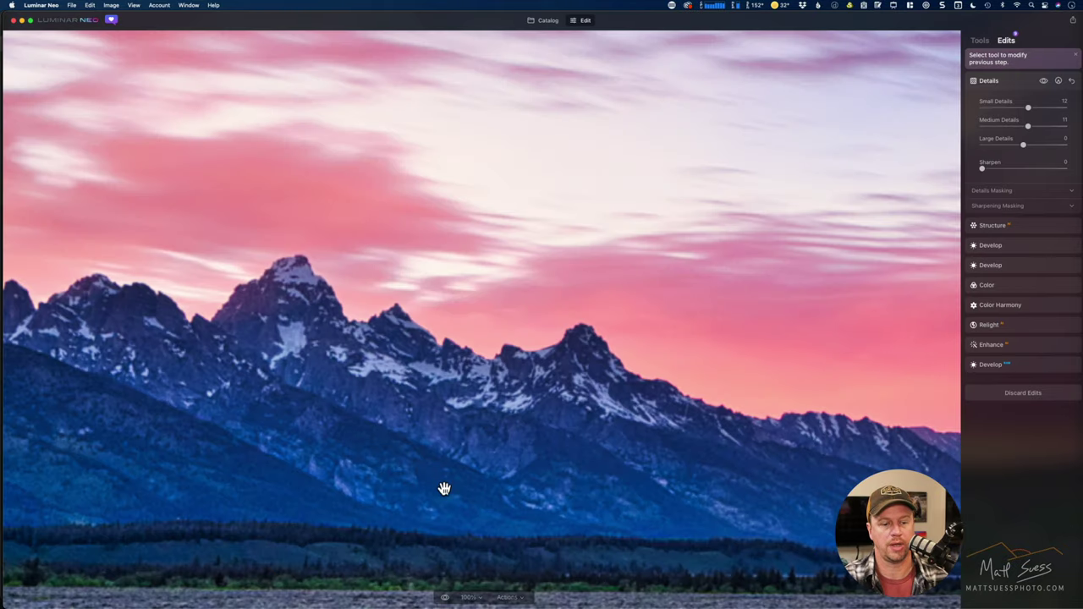
click(474, 598)
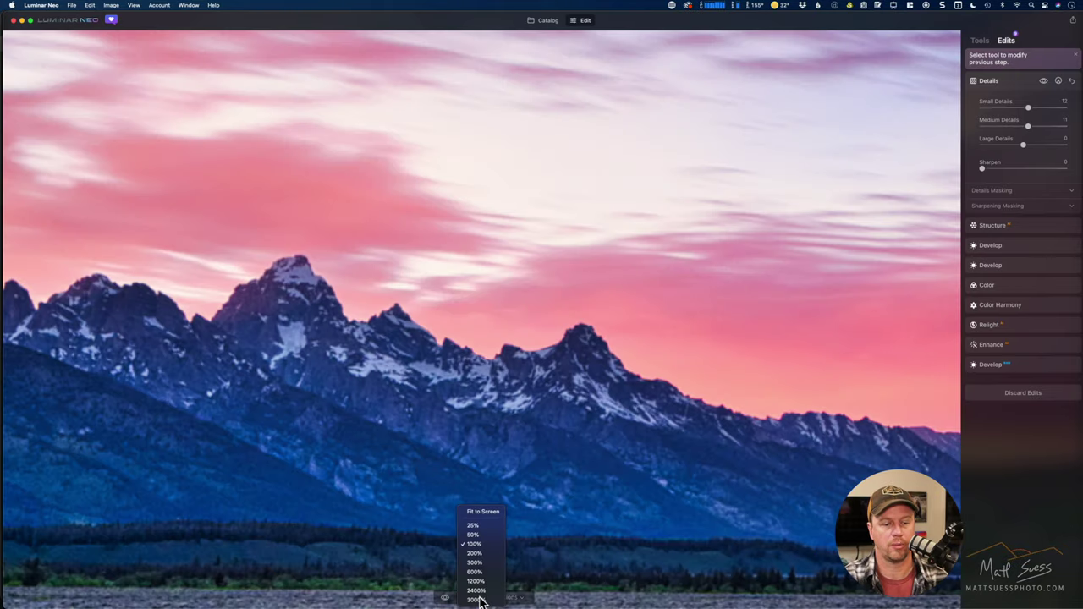
click(472, 536)
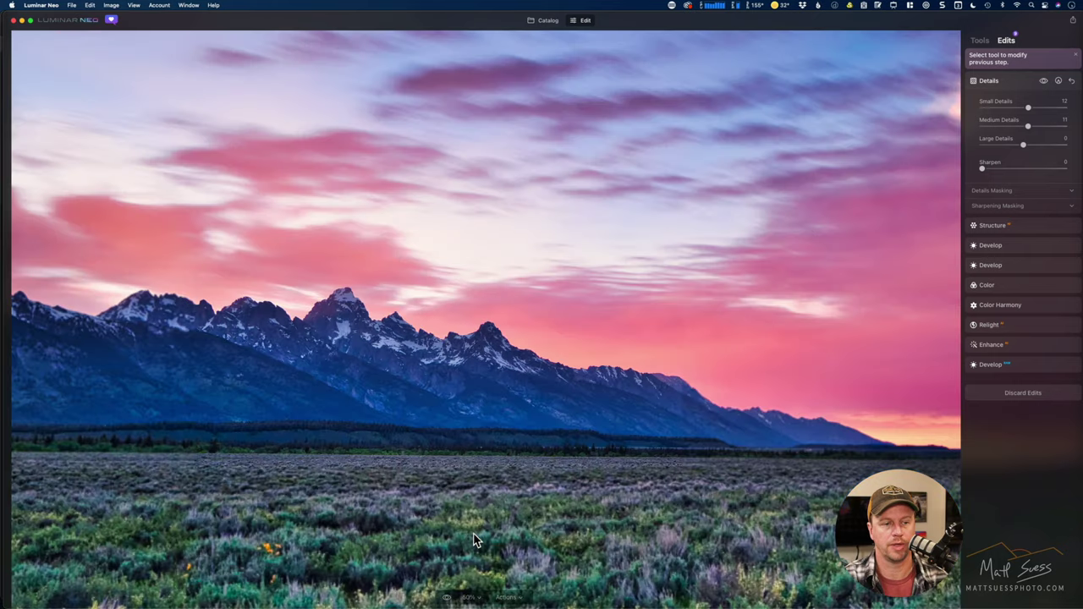
- Switch between Luminar Neo and Lightroom Classic, then zoom Lightroom back to the whole photo
key(super+Tab)
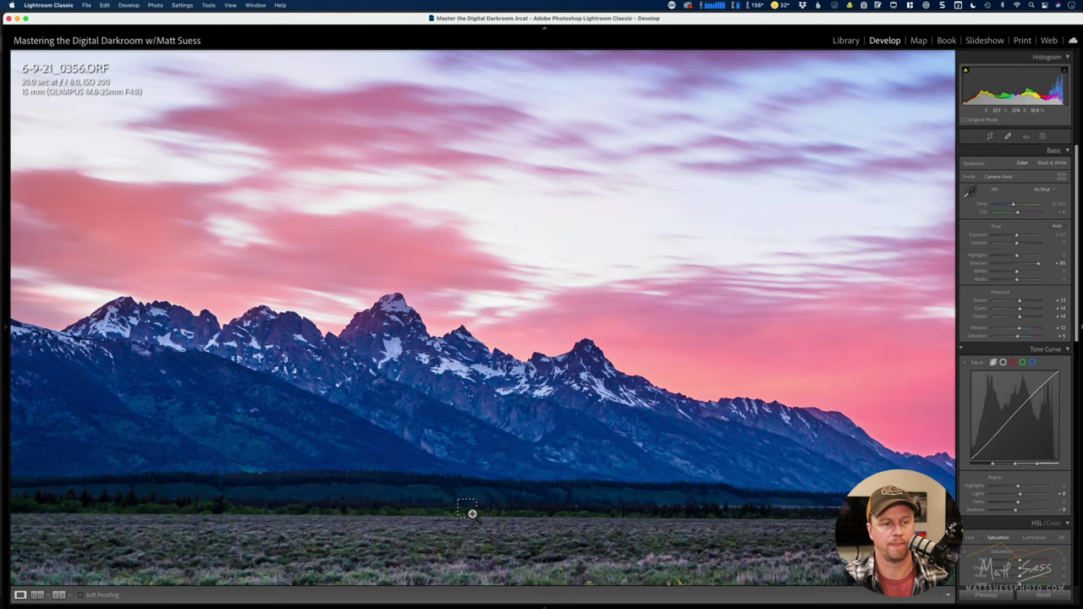
key(super+Tab)
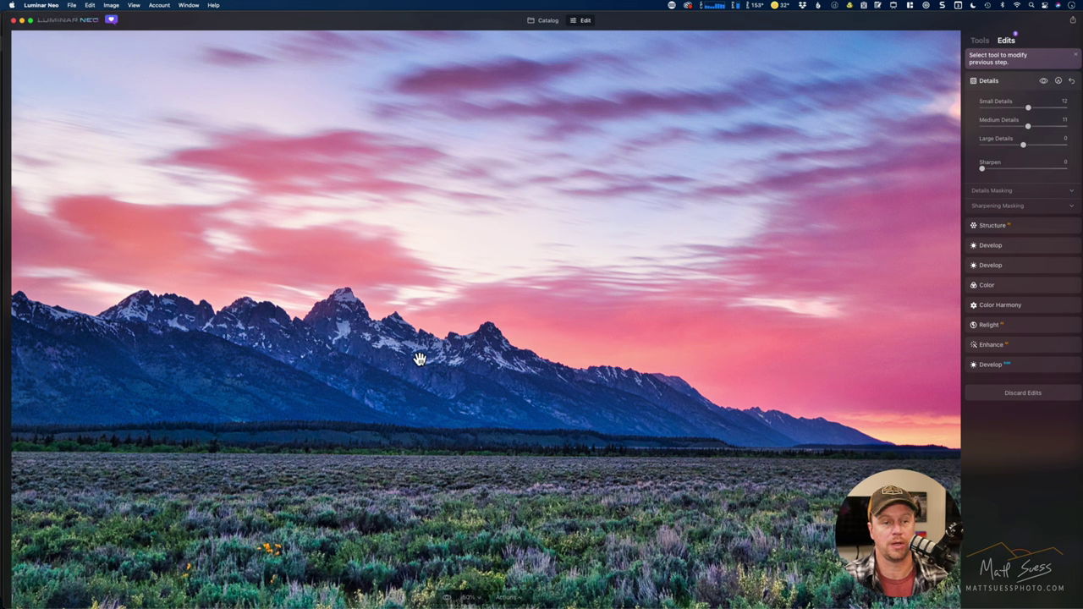
key(super+Tab)
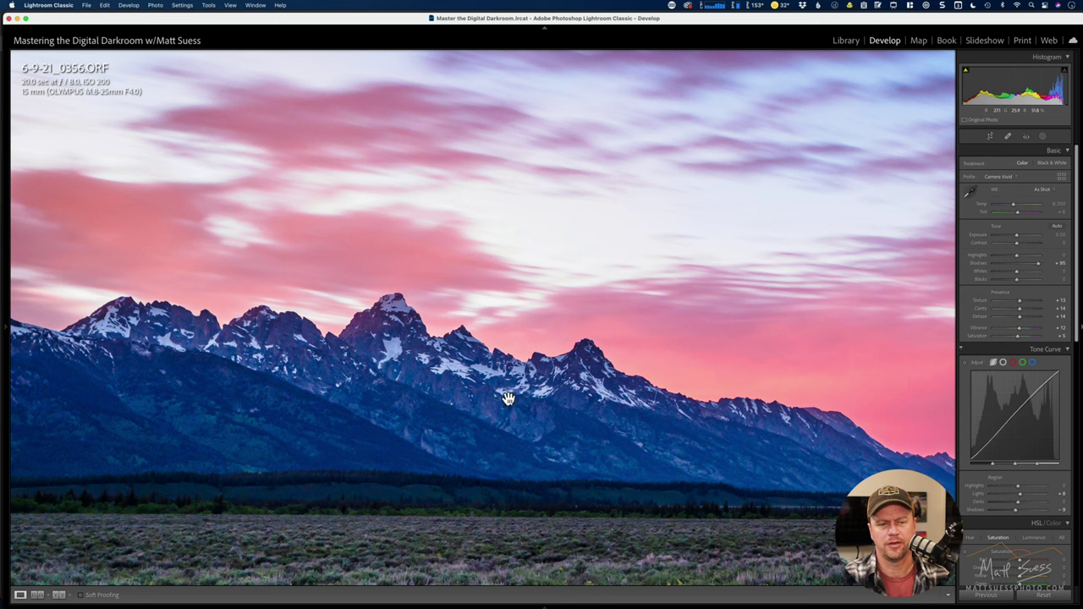
click(561, 398)
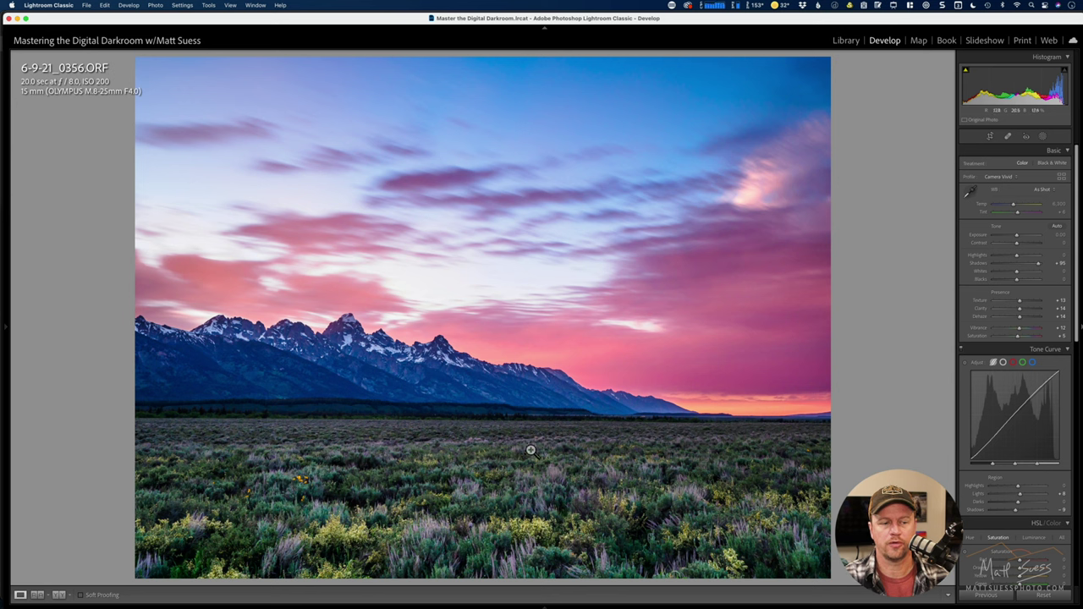
key(super+Tab)
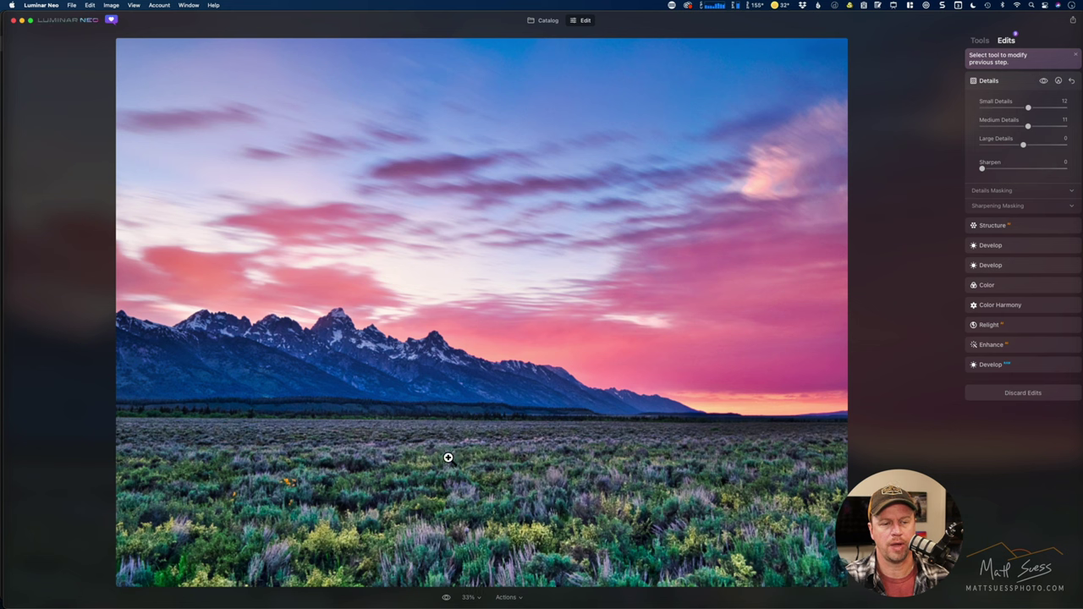
key(super+Tab)
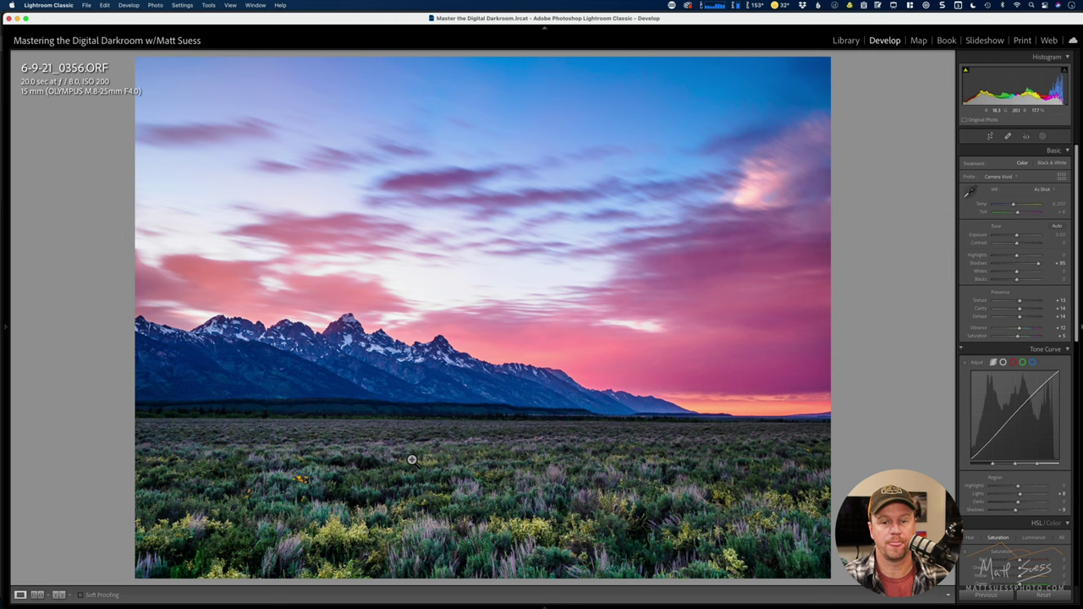
key(super+Tab)
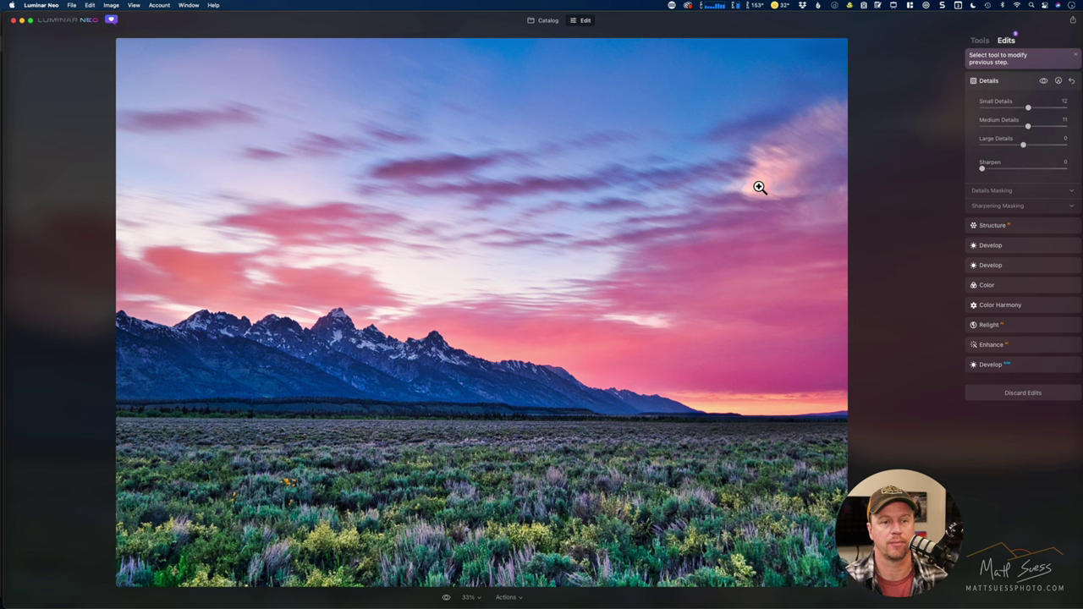
key(super+Tab)
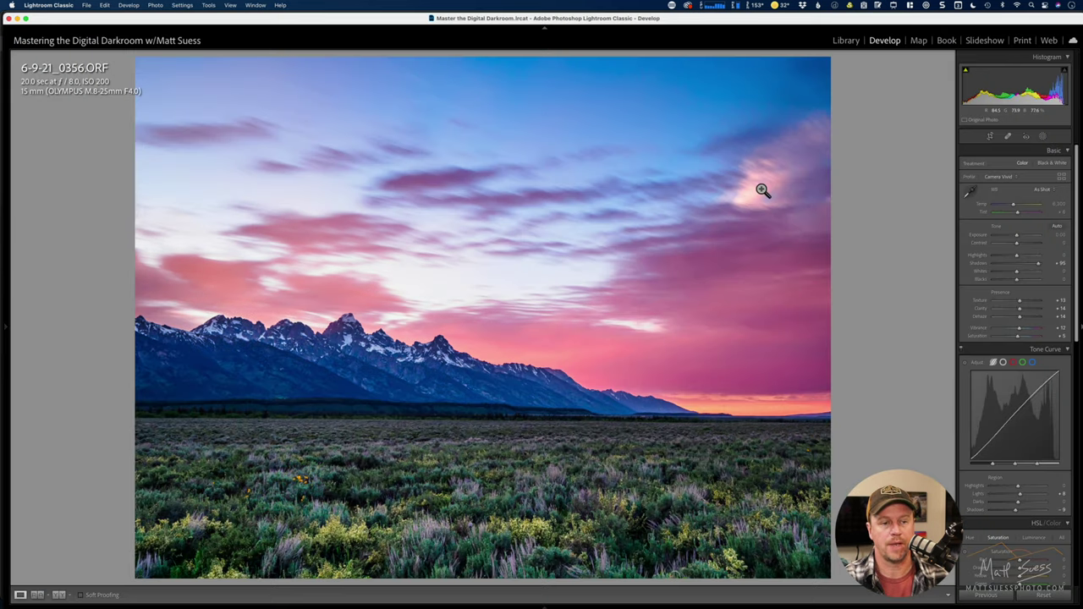